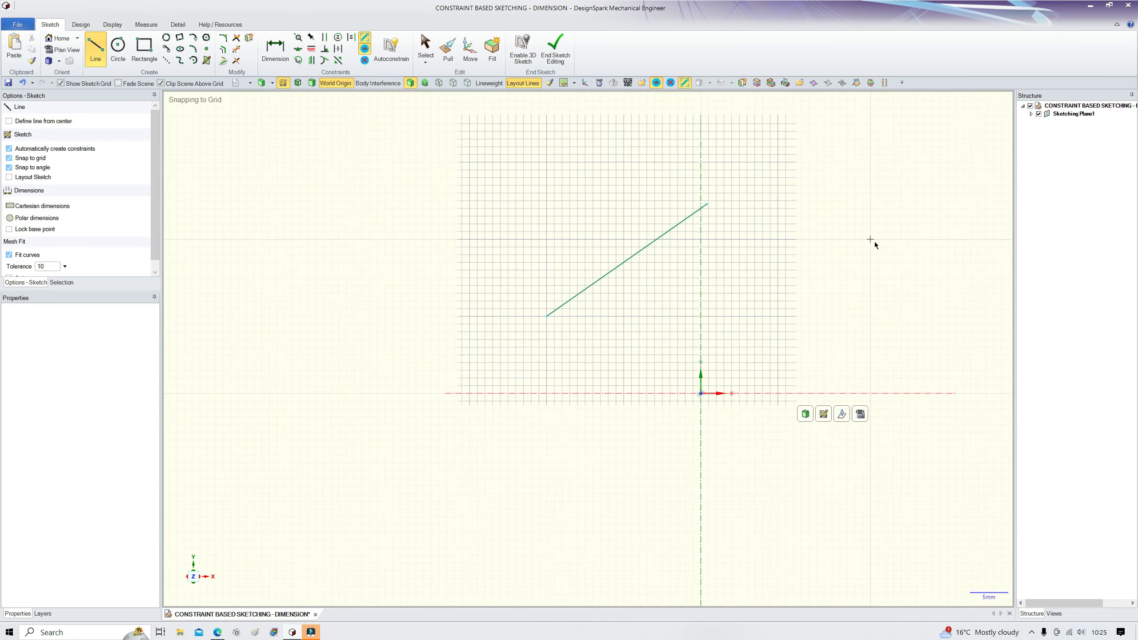
pyautogui.press('Escape')
# Step: Dimension the length of the inclined sketch line
pyautogui.moveTo(587, 255); pyautogui.dragTo(527, 255)
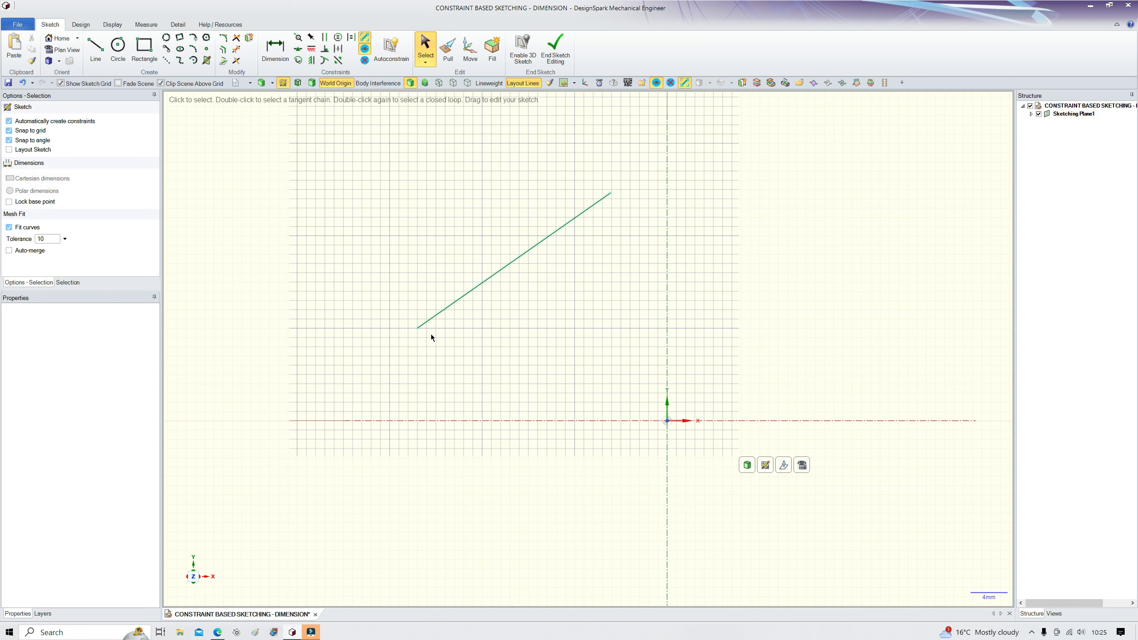
pyautogui.moveTo(515, 262)
pyautogui.mouseDown()
pyautogui.moveTo(526, 258)
pyautogui.moveTo(511, 262)
pyautogui.mouseUp()
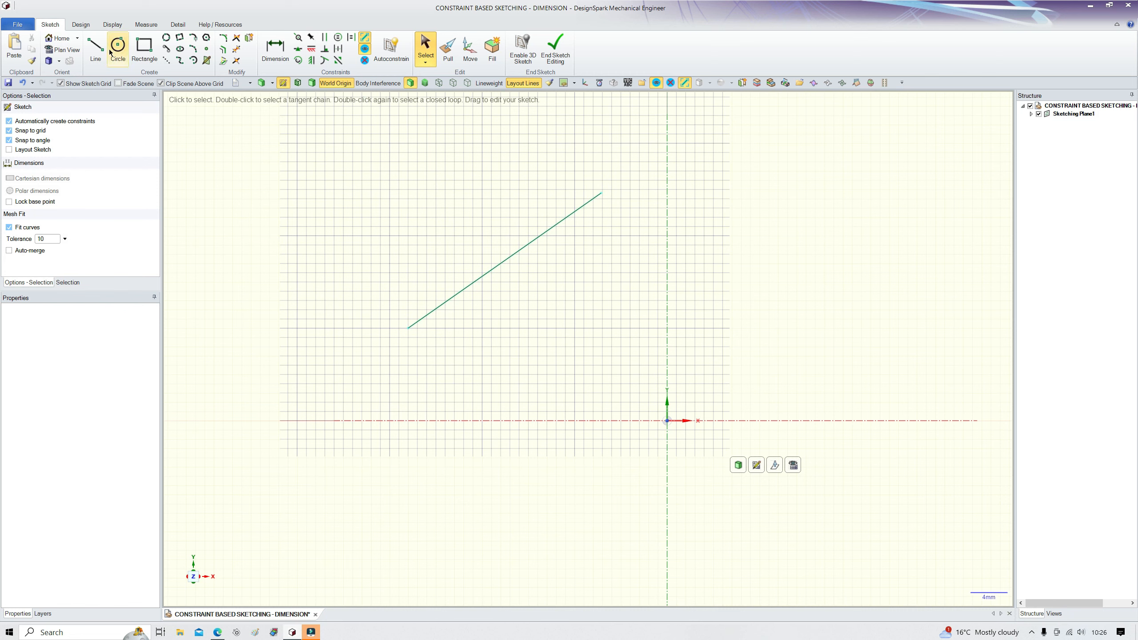
pyautogui.scroll(2, 571, 273)
pyautogui.scroll(-3, 571, 274)
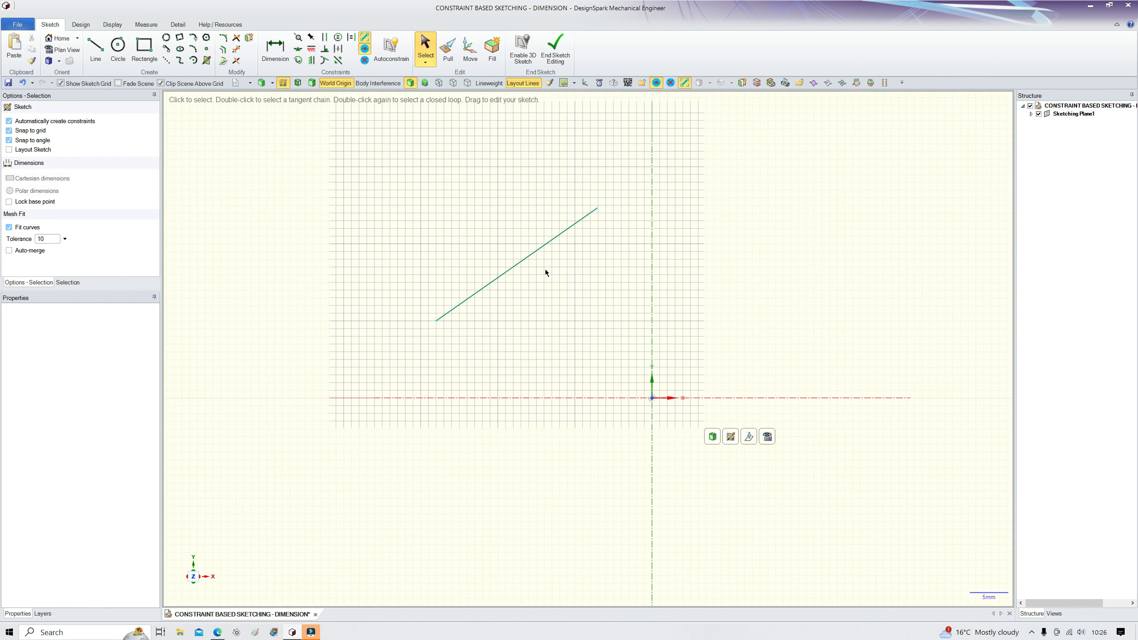
pyautogui.click(519, 262)
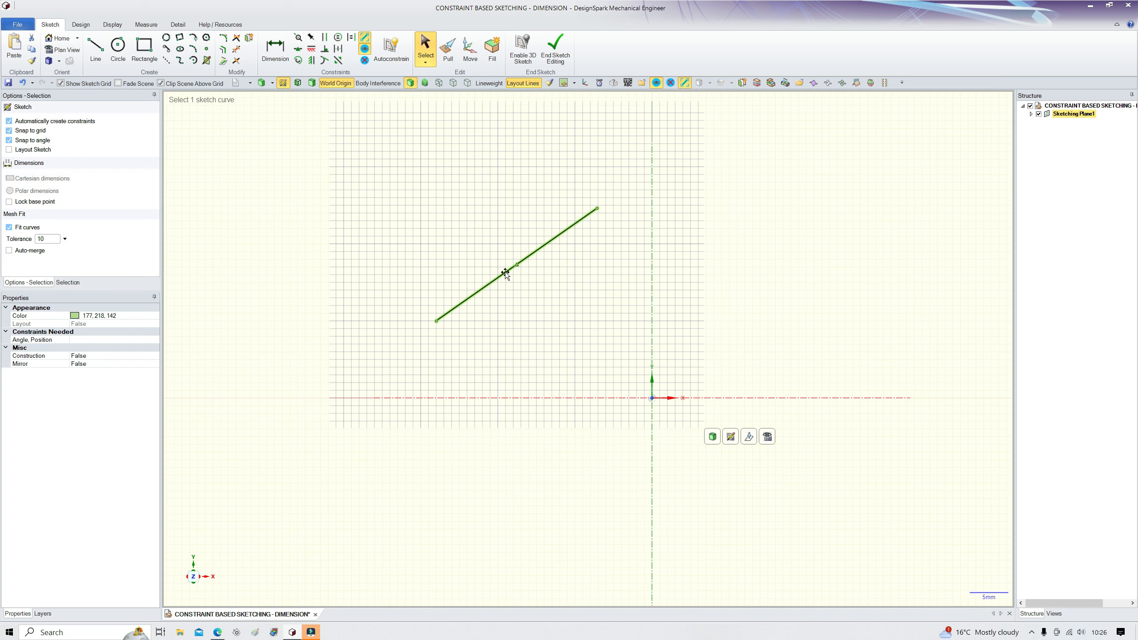
pyautogui.press('d')
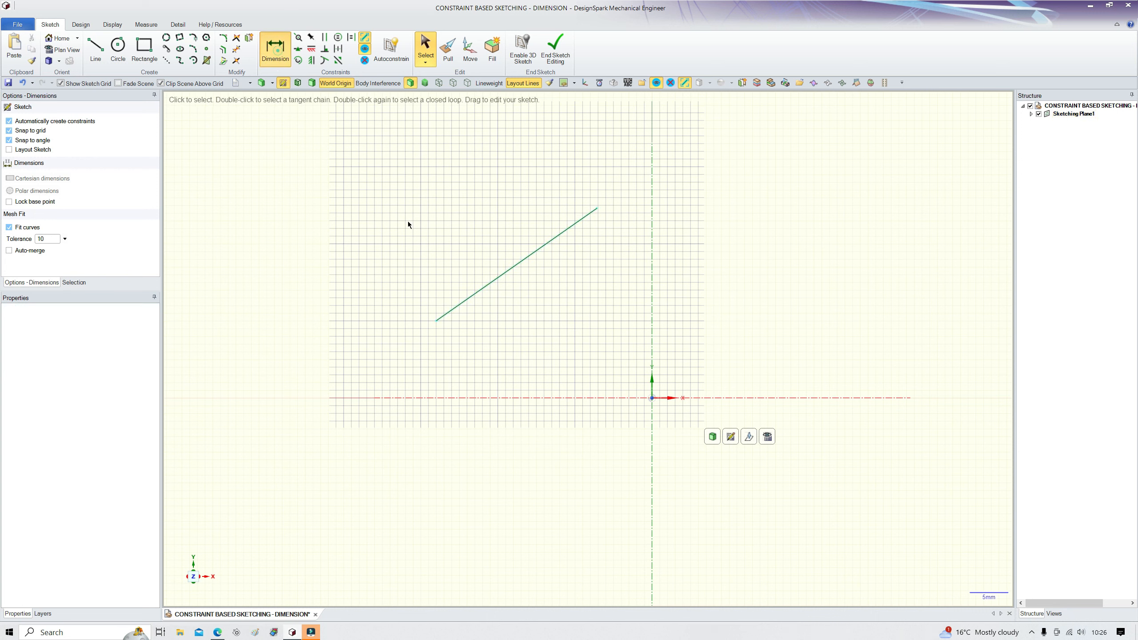
pyautogui.click(494, 282)
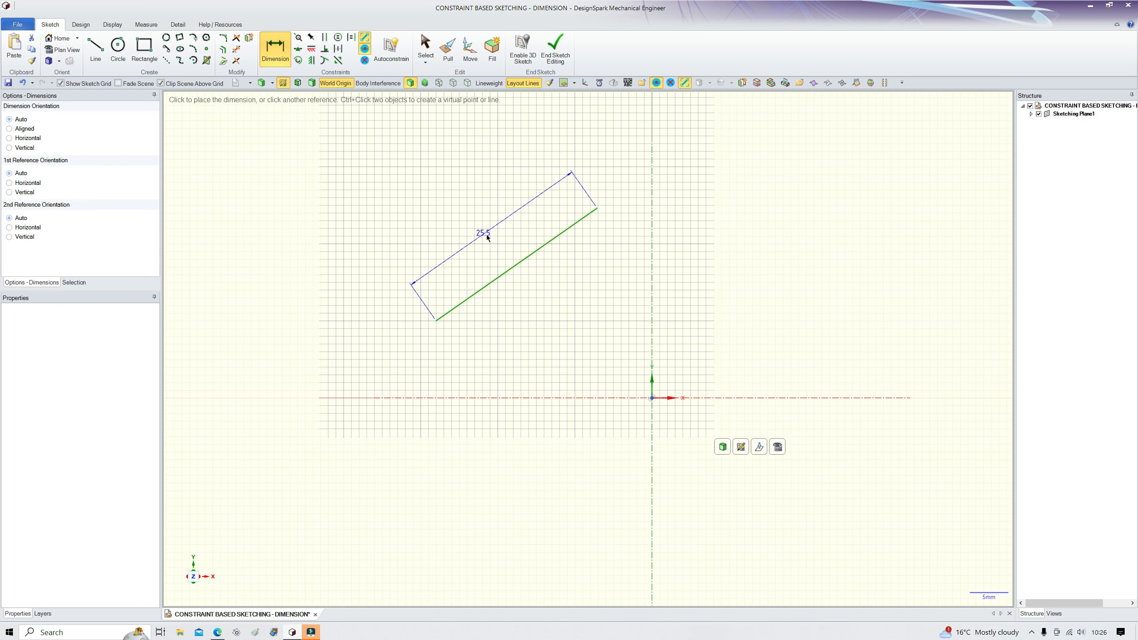
pyautogui.click(483, 233)
# Step: Dimension the angle between the inclined line and the horizontal axis
pyautogui.scroll(3, 464, 342)
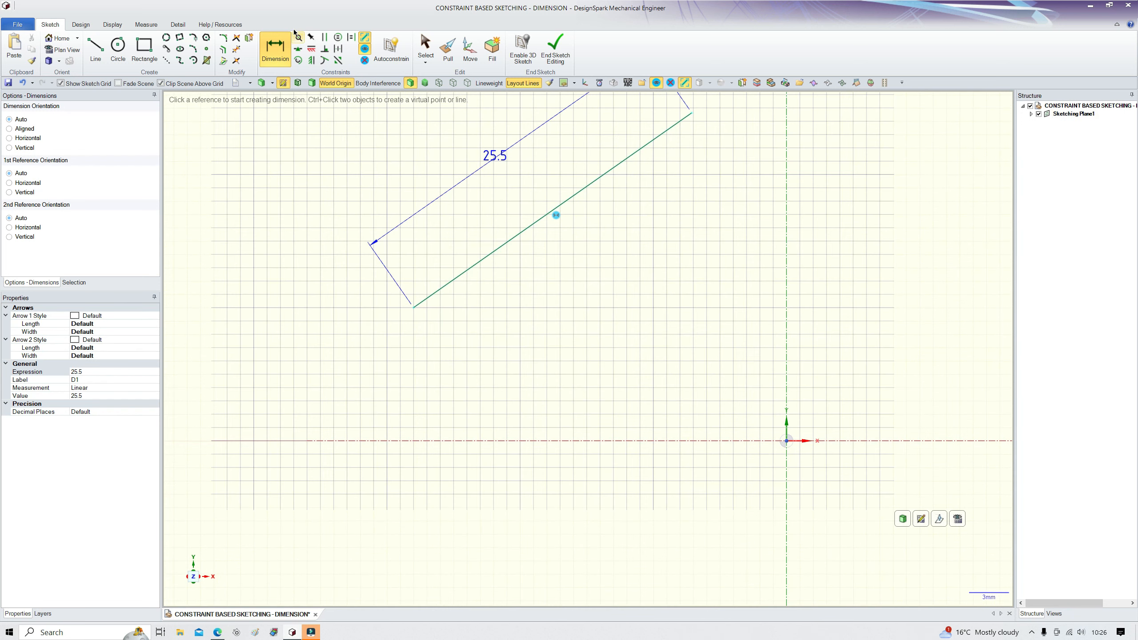
pyautogui.click(271, 43)
pyautogui.click(525, 440)
pyautogui.click(523, 232)
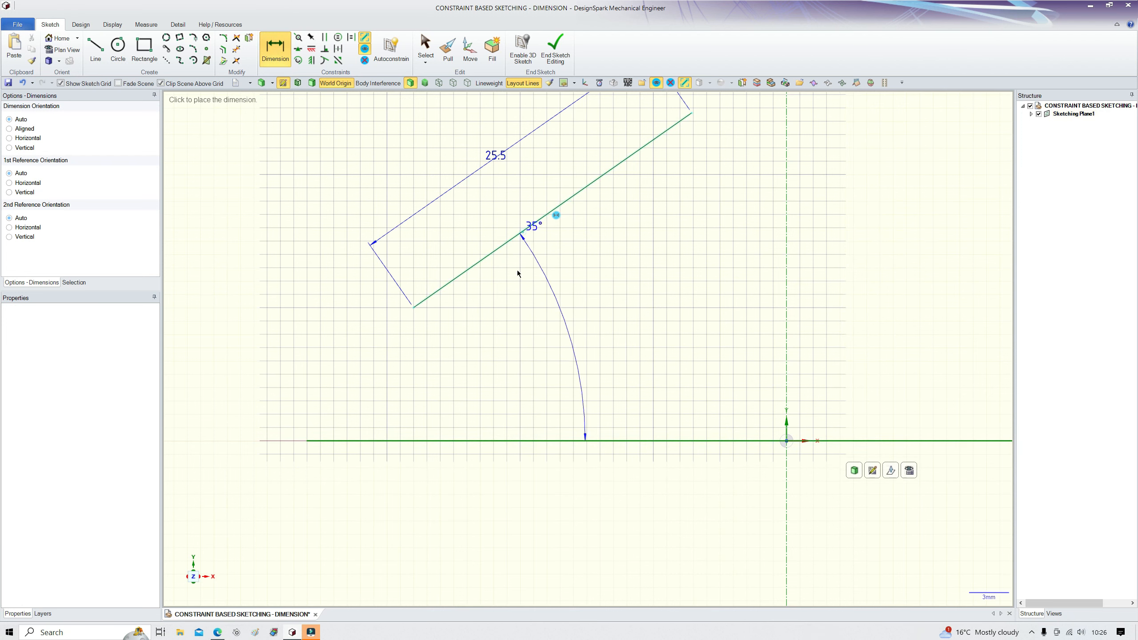
pyautogui.click(554, 316)
pyautogui.scroll(-1, 531, 368)
pyautogui.scroll(-2, 532, 378)
pyautogui.scroll(3, 539, 352)
pyautogui.press('Escape')
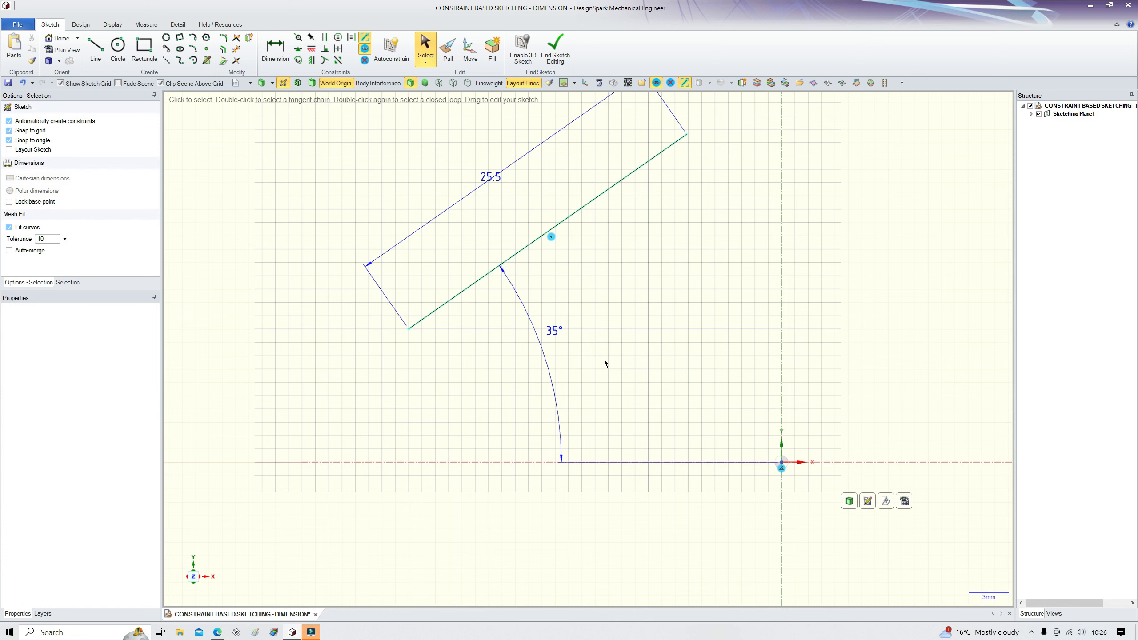
# Step: Shift the inclined line slightly, then dimension the horizontal distance from its upper endpoint to the vertical axis
pyautogui.scroll(-1, 596, 407)
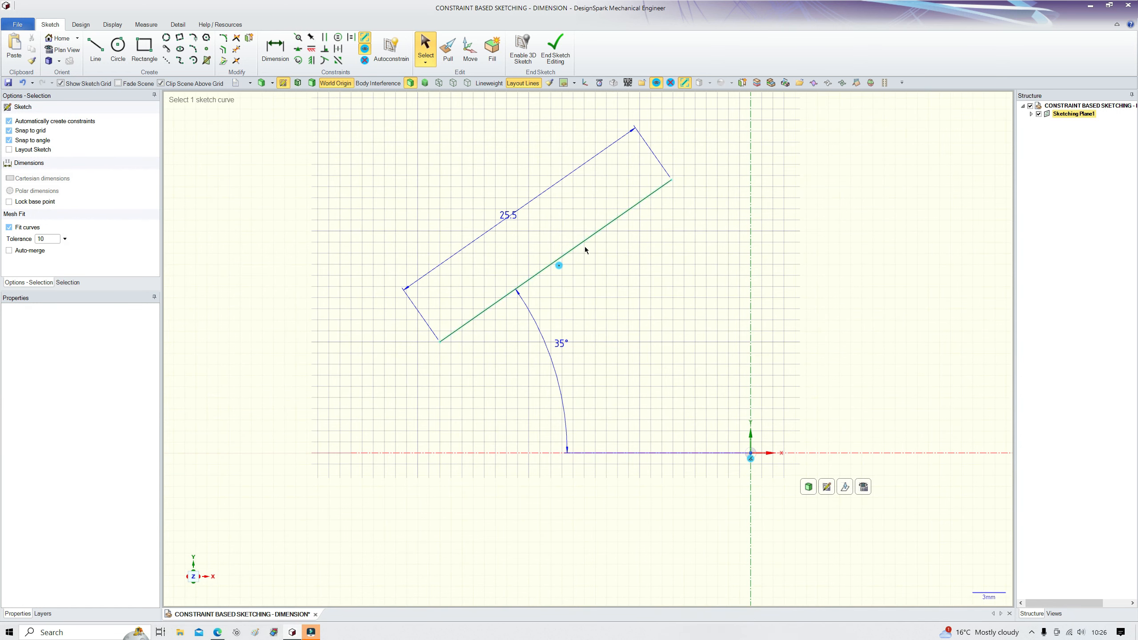
pyautogui.moveTo(579, 246)
pyautogui.mouseDown()
pyautogui.moveTo(587, 287)
pyautogui.moveTo(599, 254)
pyautogui.moveTo(528, 251)
pyautogui.moveTo(684, 257)
pyautogui.moveTo(610, 267)
pyautogui.moveTo(591, 233)
pyautogui.moveTo(589, 267)
pyautogui.mouseUp()
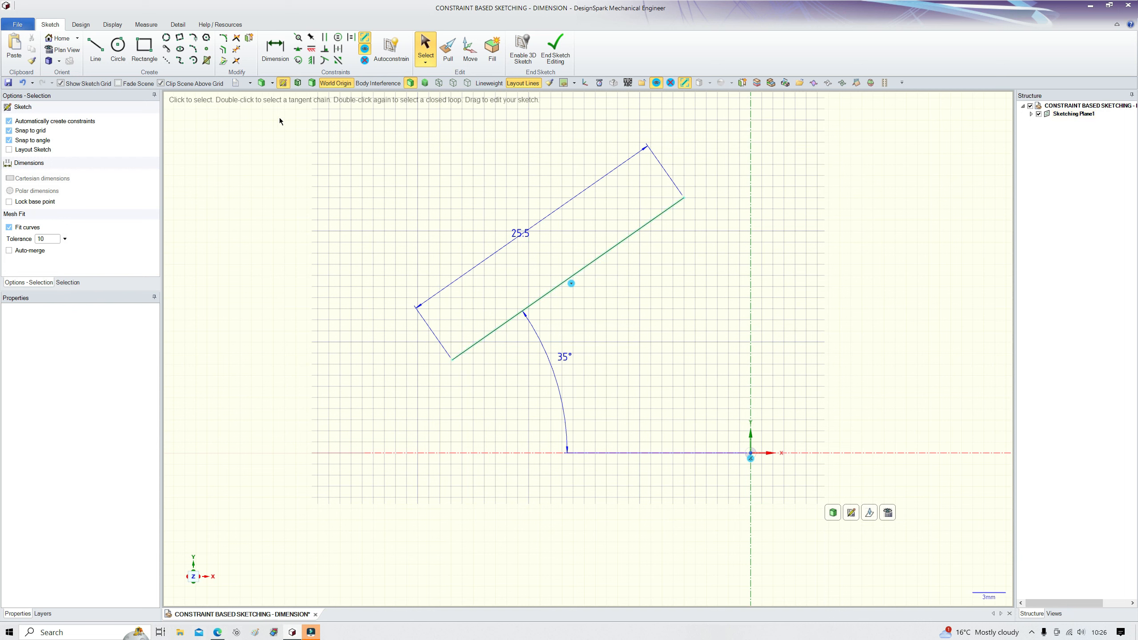
pyautogui.click(275, 47)
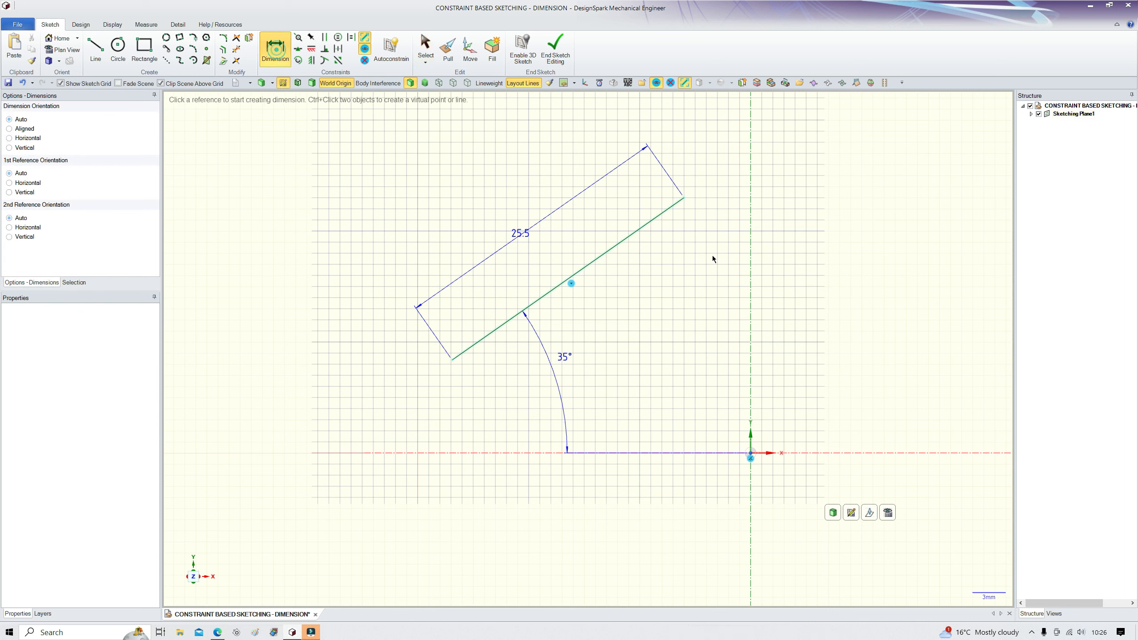
pyautogui.click(689, 200)
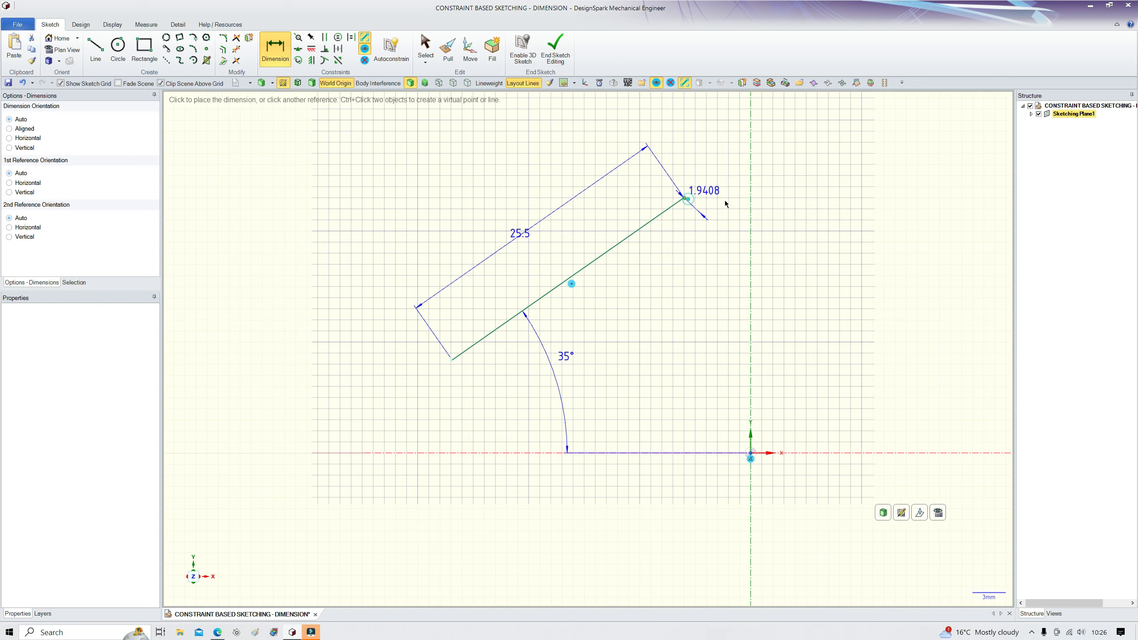
pyautogui.click(754, 205)
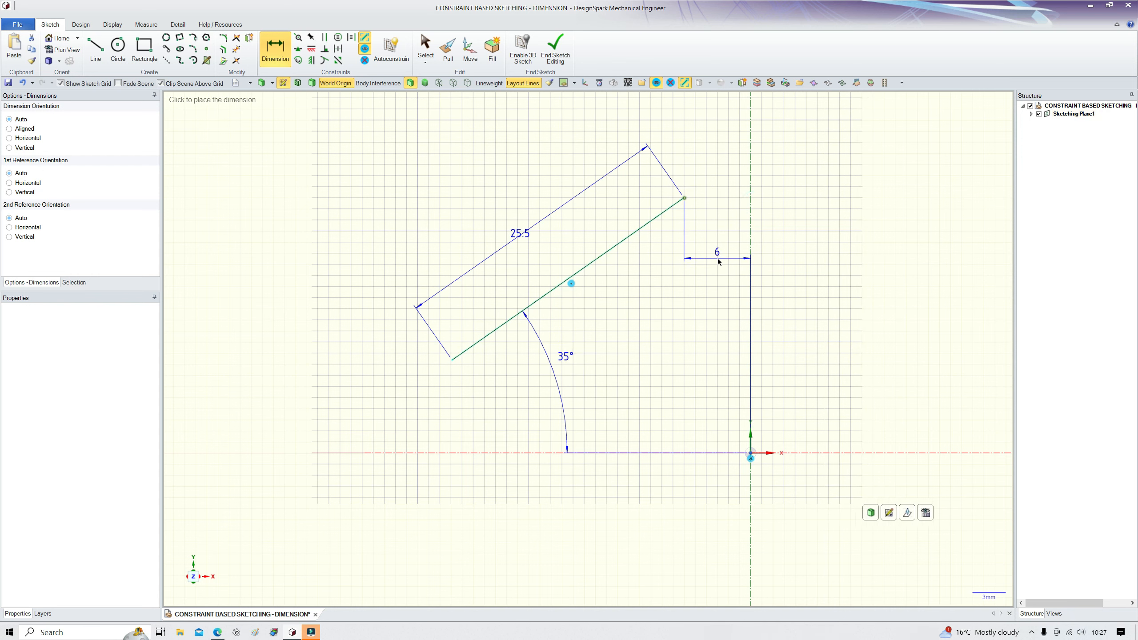
pyautogui.click(719, 265)
pyautogui.press('Escape')
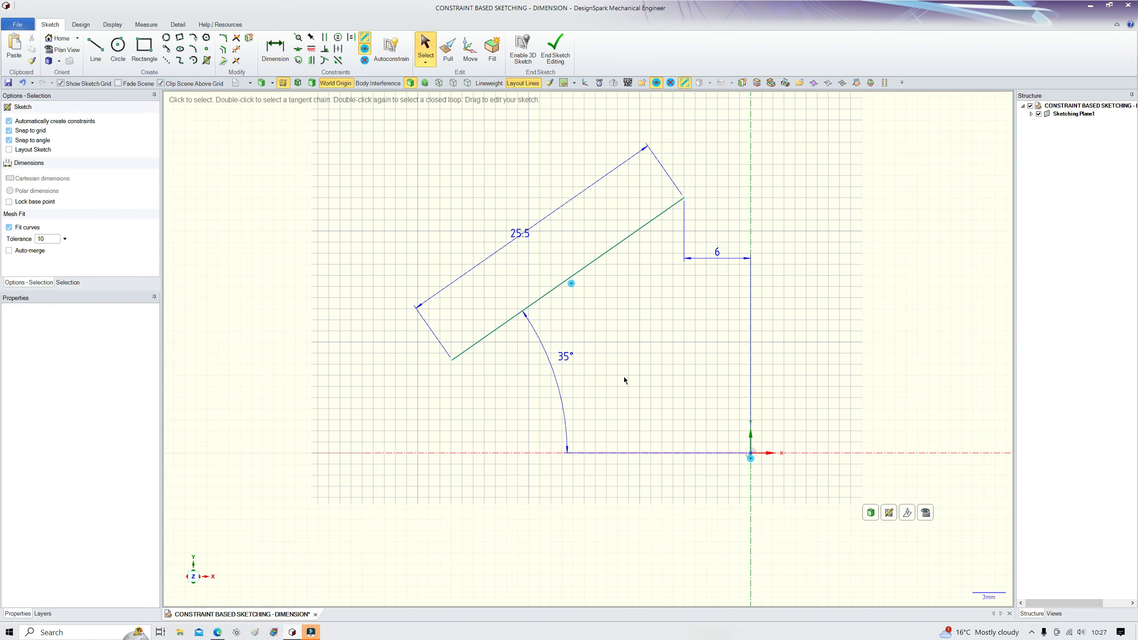
# Step: Drag the inclined line around to test which movements remain unconstrained
pyautogui.click(605, 256)
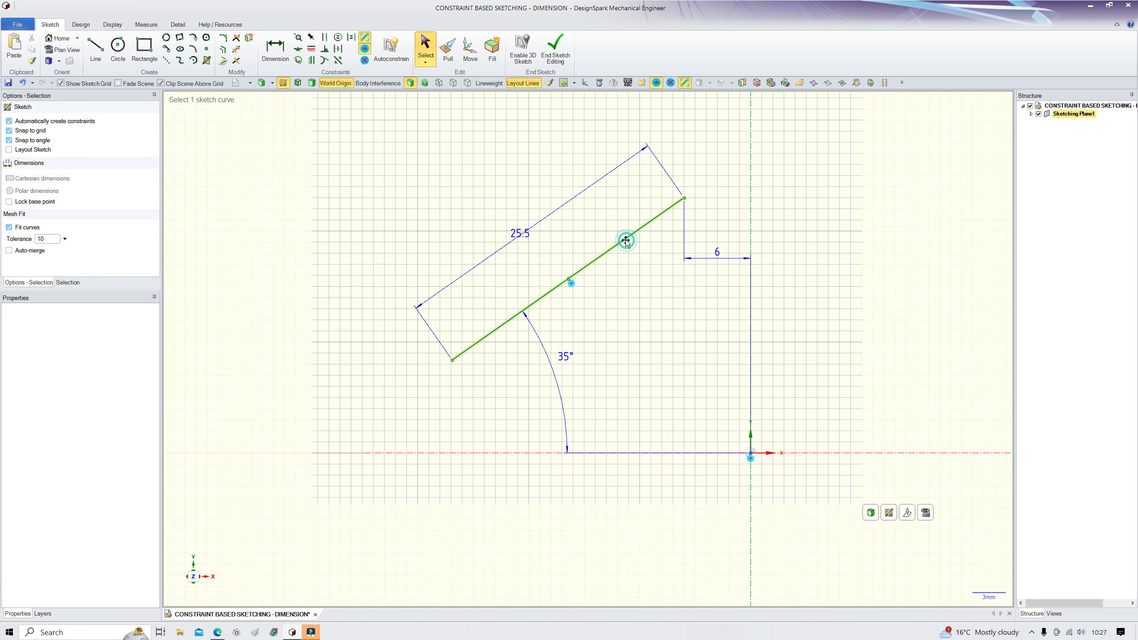
pyautogui.moveTo(626, 242)
pyautogui.mouseDown()
pyautogui.moveTo(587, 262)
pyautogui.moveTo(603, 297)
pyautogui.moveTo(580, 323)
pyautogui.moveTo(642, 432)
pyautogui.mouseUp()
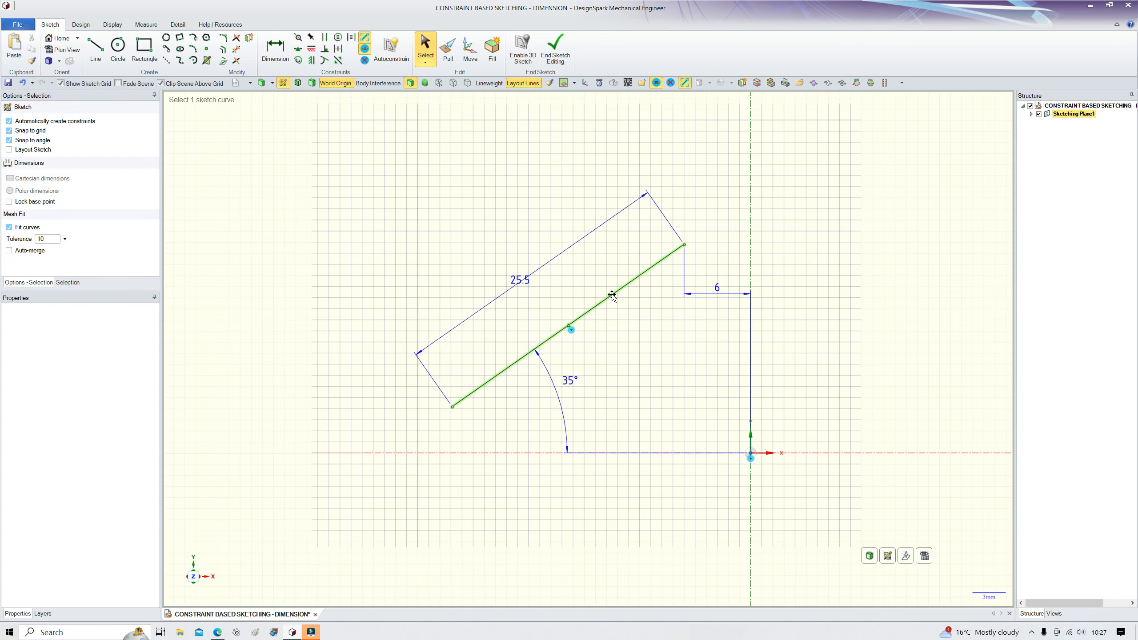
pyautogui.moveTo(613, 297)
pyautogui.mouseDown()
pyautogui.moveTo(612, 221)
pyautogui.moveTo(617, 323)
pyautogui.moveTo(607, 232)
pyautogui.moveTo(610, 253)
pyautogui.mouseUp()
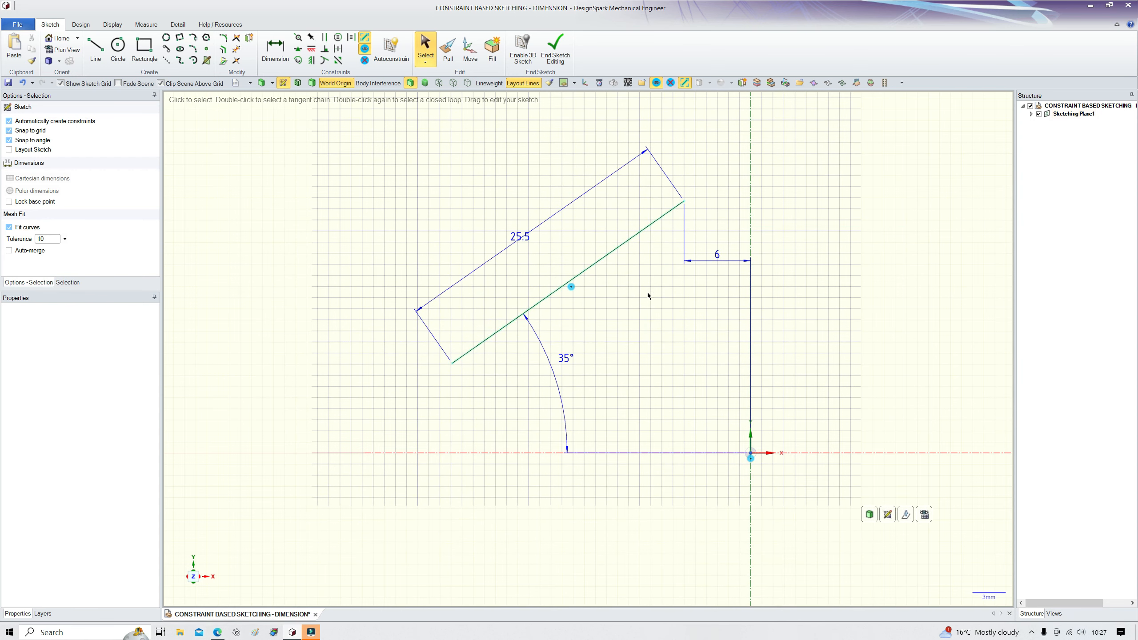
pyautogui.moveTo(477, 346)
pyautogui.mouseDown()
pyautogui.moveTo(479, 226)
pyautogui.moveTo(480, 359)
pyautogui.moveTo(517, 384)
pyautogui.mouseUp()
pyautogui.moveTo(603, 291); pyautogui.dragTo(603, 259)
pyautogui.click(668, 357)
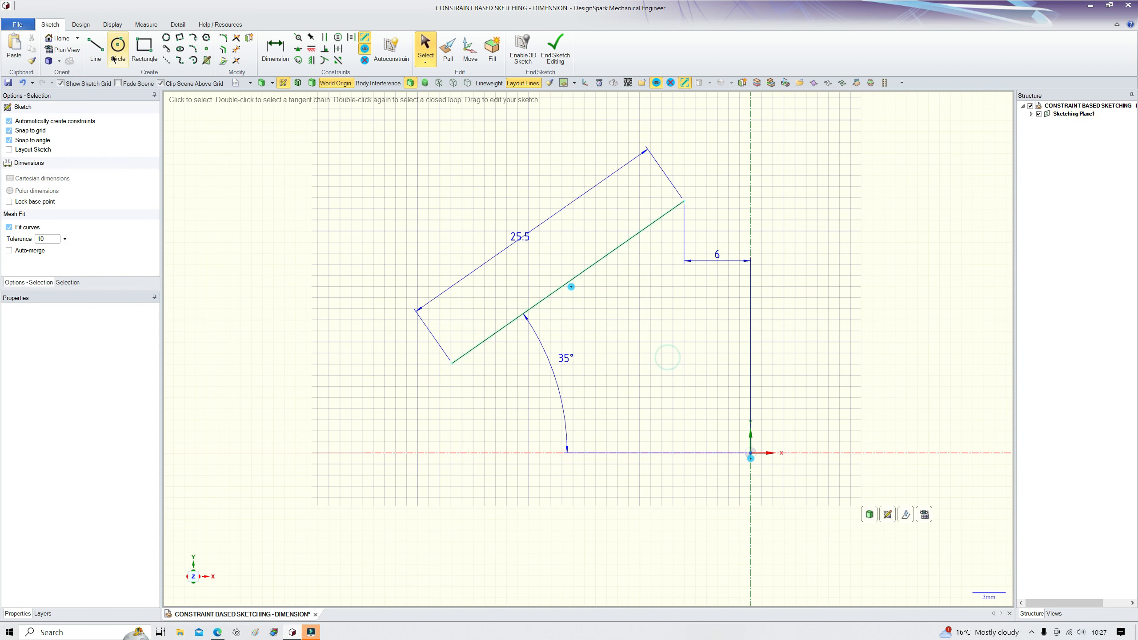
# Step: Dimension the vertical distance from the line's upper endpoint to the horizontal axis
pyautogui.click(275, 47)
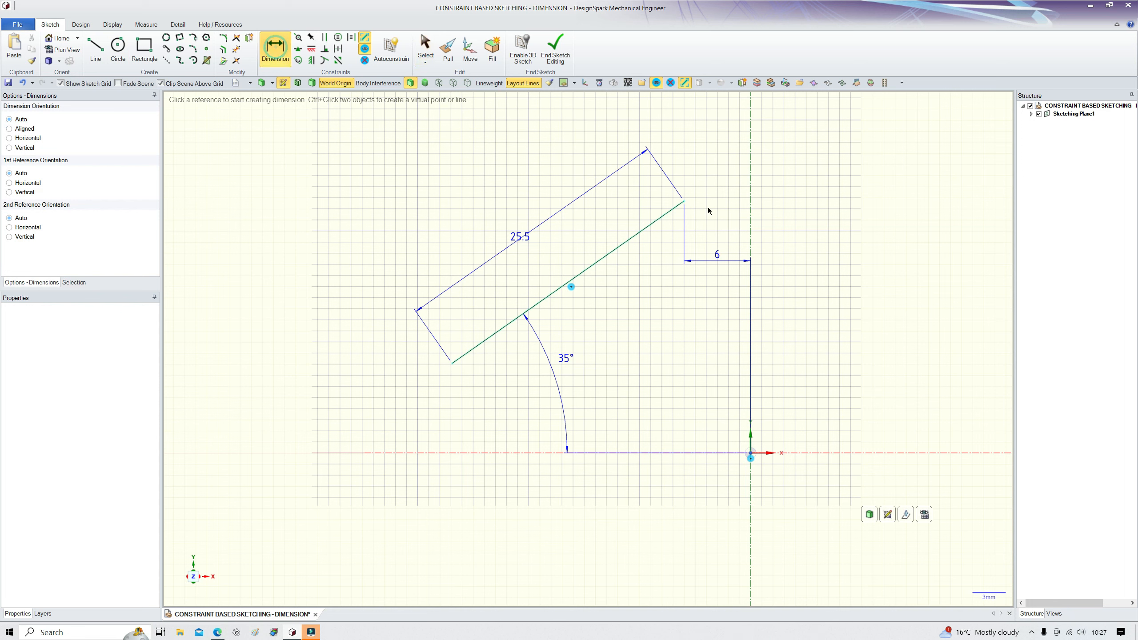
pyautogui.click(688, 202)
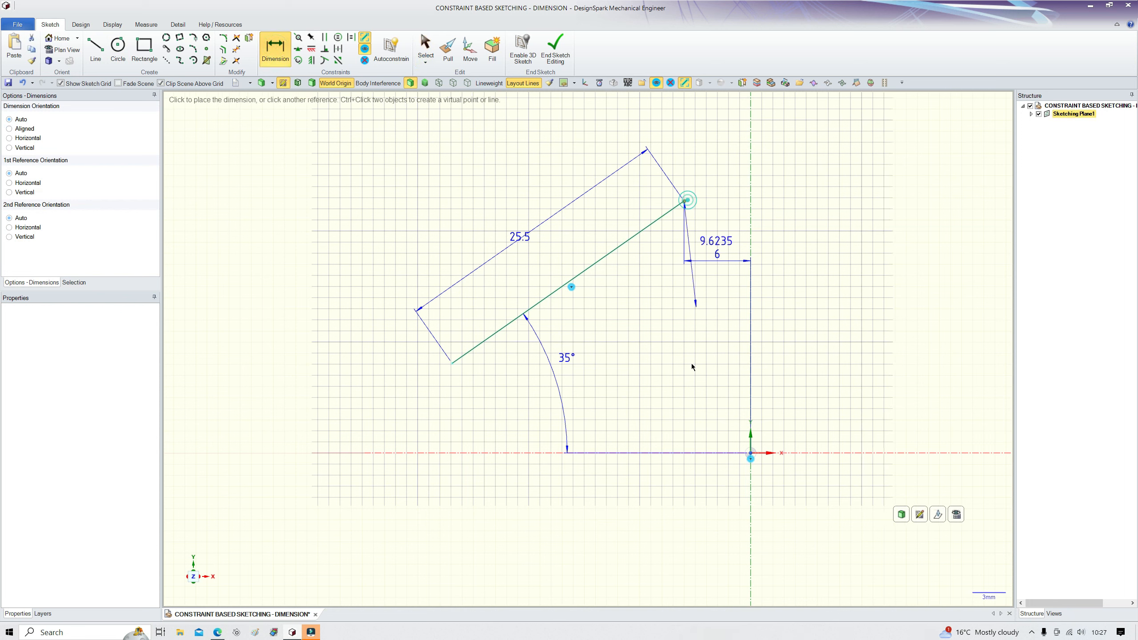
pyautogui.click(683, 454)
pyautogui.click(815, 299)
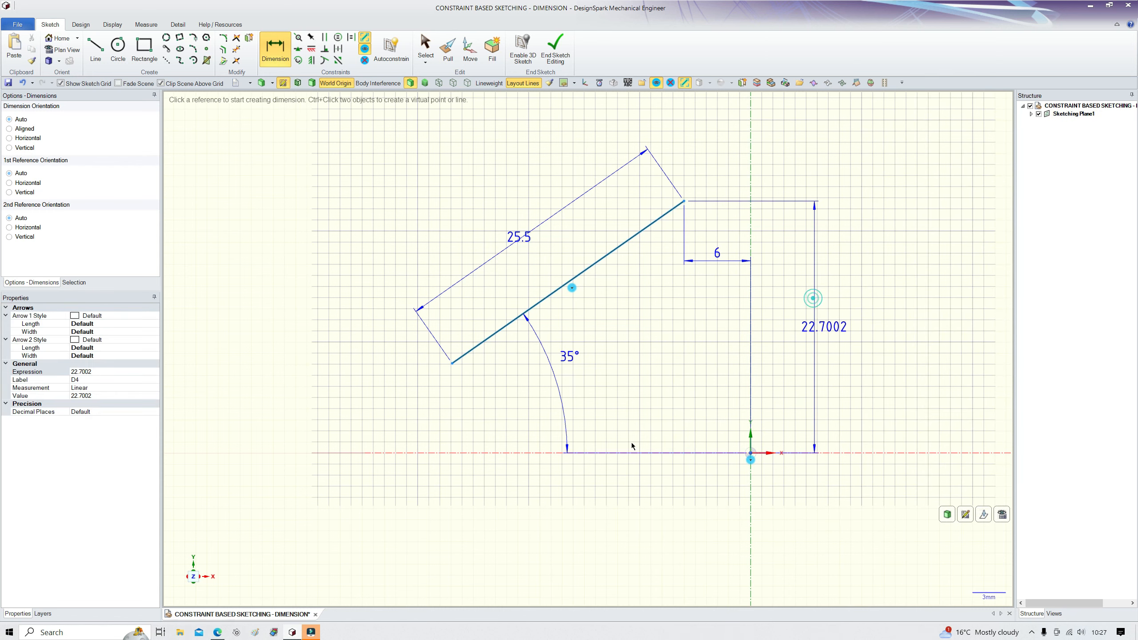
pyautogui.scroll(3, 693, 193)
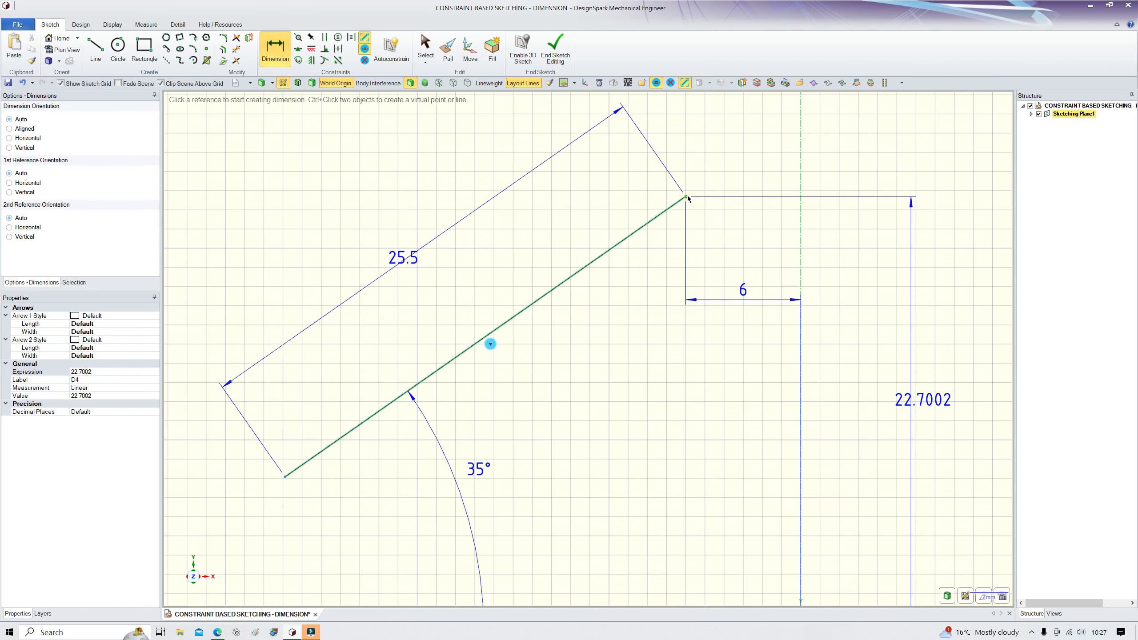
pyautogui.scroll(-3, 667, 345)
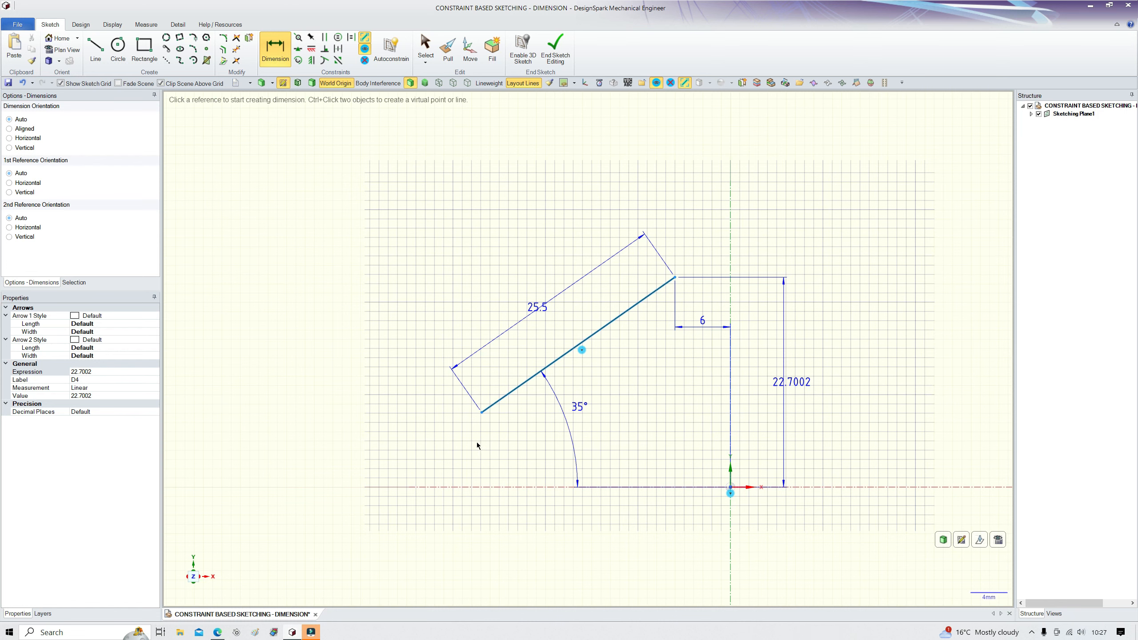
pyautogui.scroll(3, 477, 442)
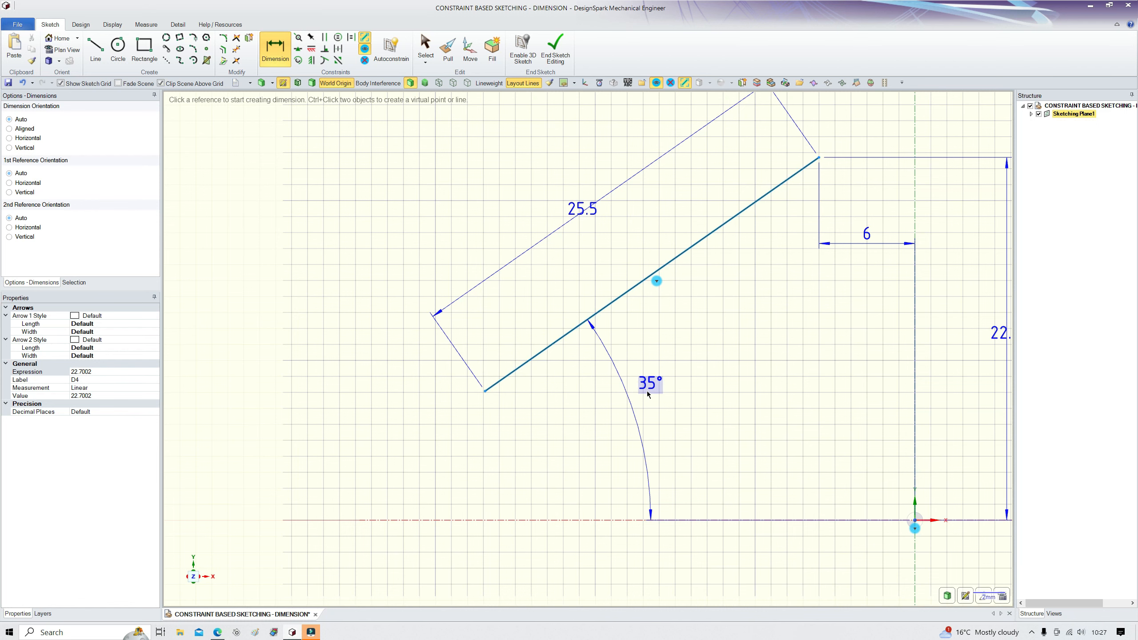
pyautogui.scroll(-3, 690, 431)
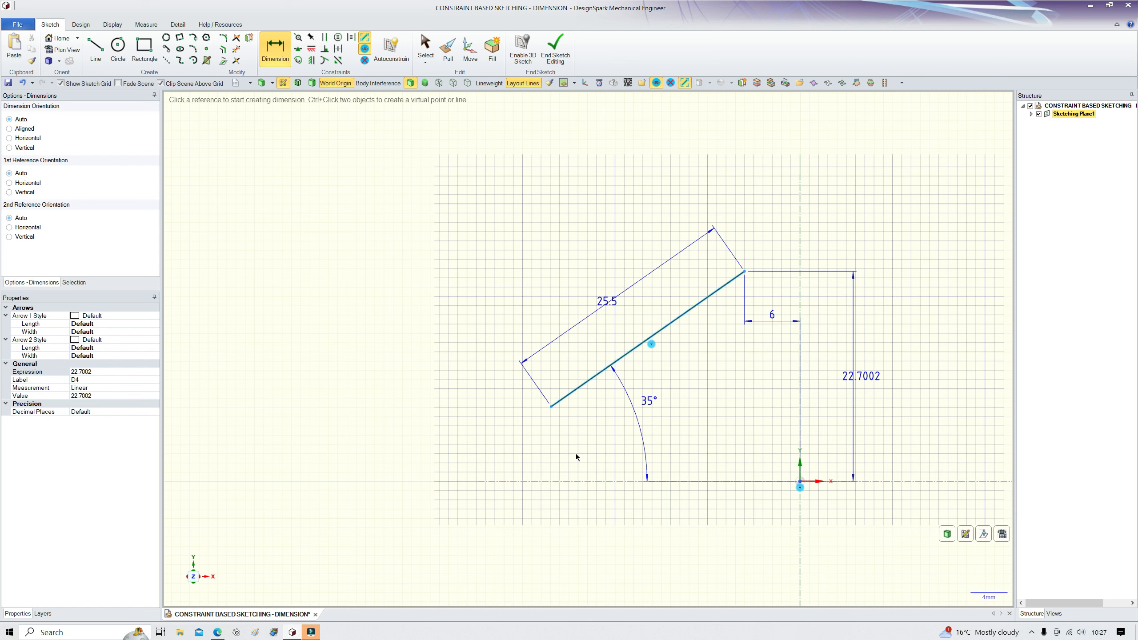
pyautogui.click(557, 431)
pyautogui.press('Escape')
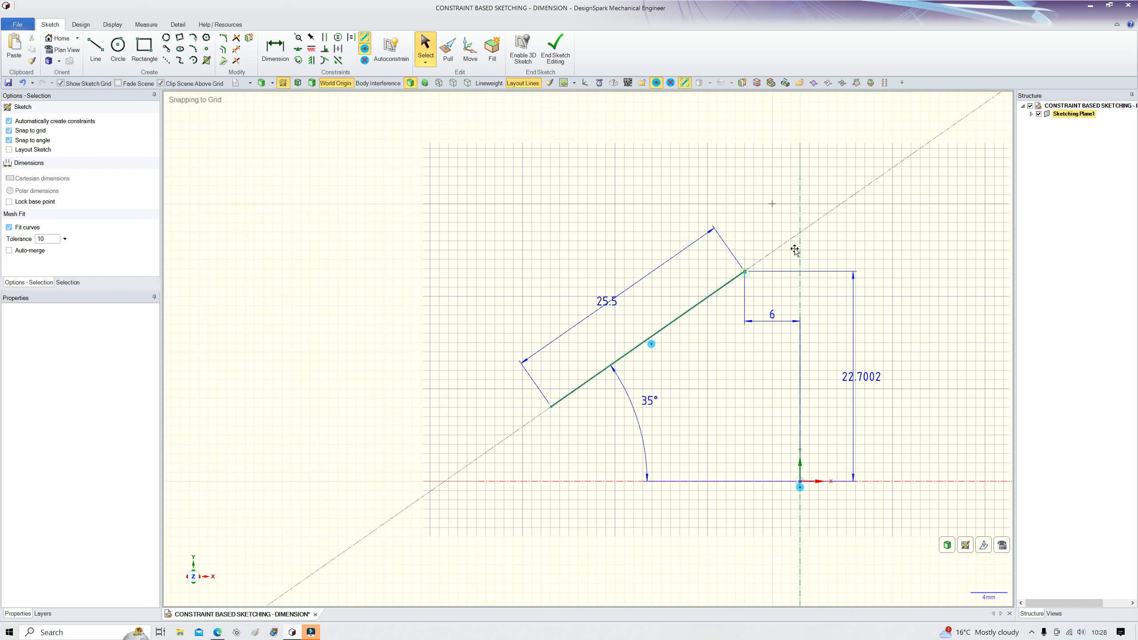
# Step: Delete the angle dimension between the inclined line and the horizontal axis
pyautogui.click(745, 273)
pyautogui.click(695, 309)
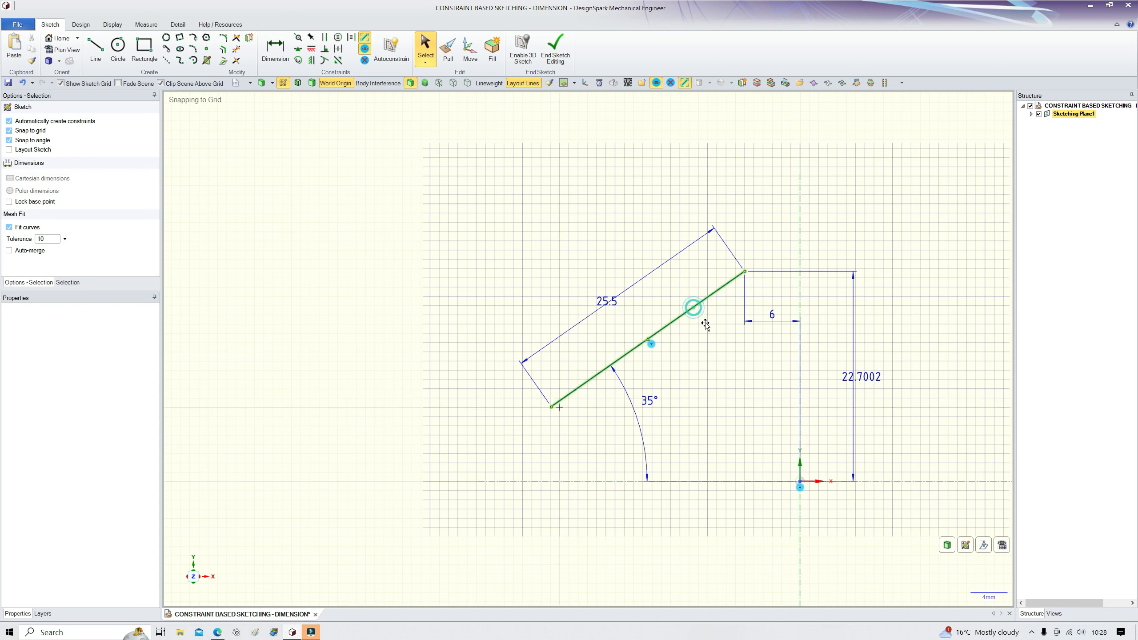
pyautogui.click(725, 433)
pyautogui.click(643, 448)
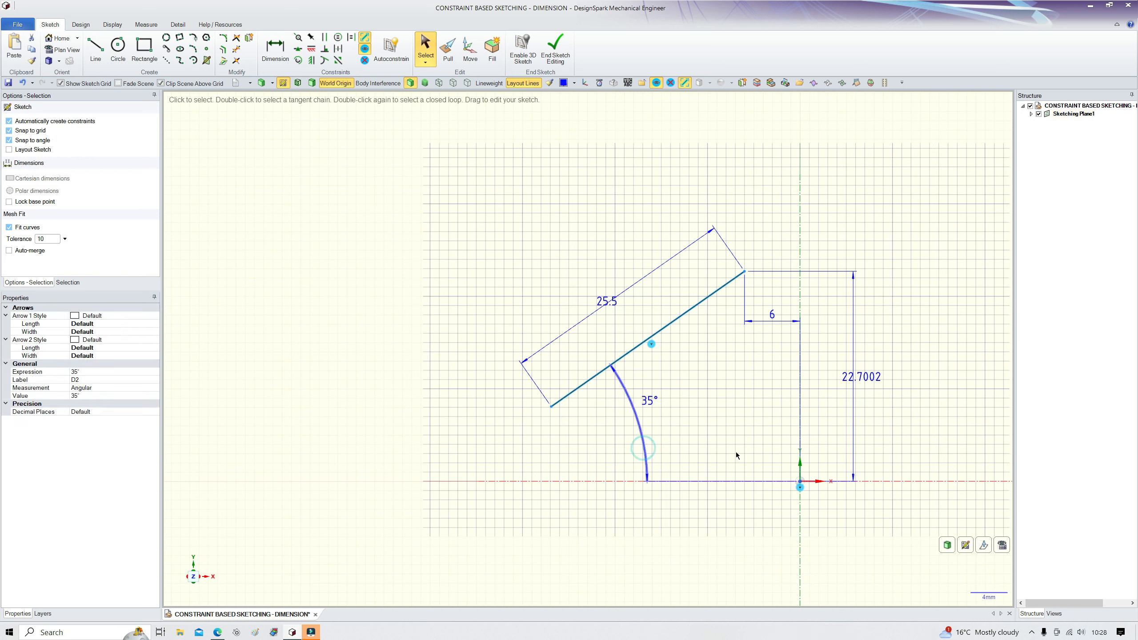
pyautogui.press('Delete')
pyautogui.scroll(1, 605, 400)
pyautogui.scroll(2, 605, 399)
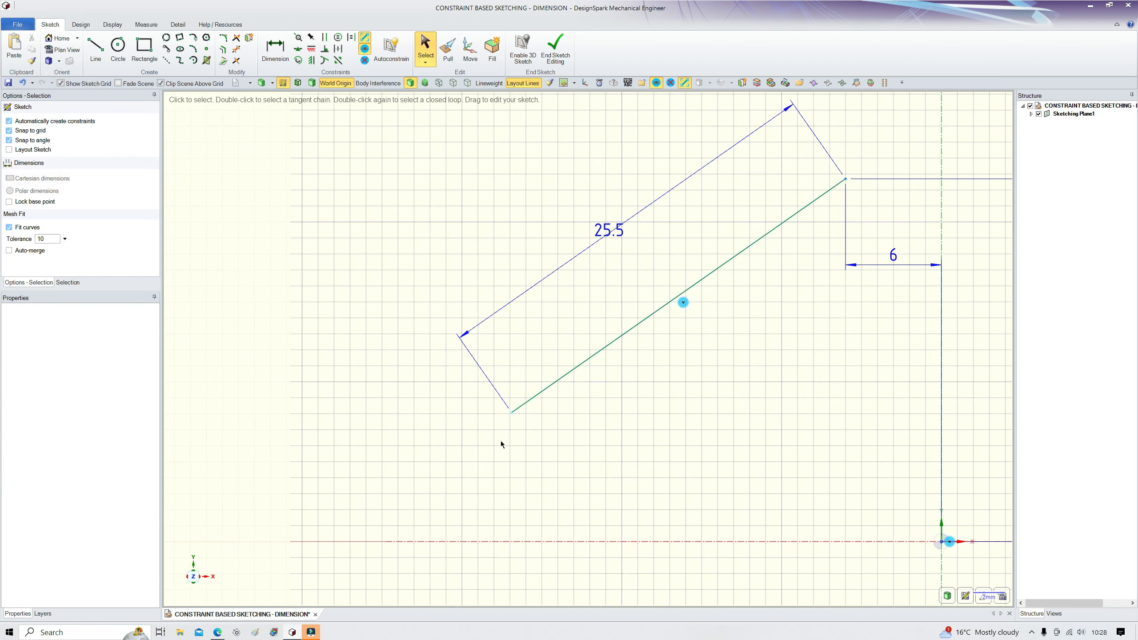
pyautogui.scroll(-2, 516, 452)
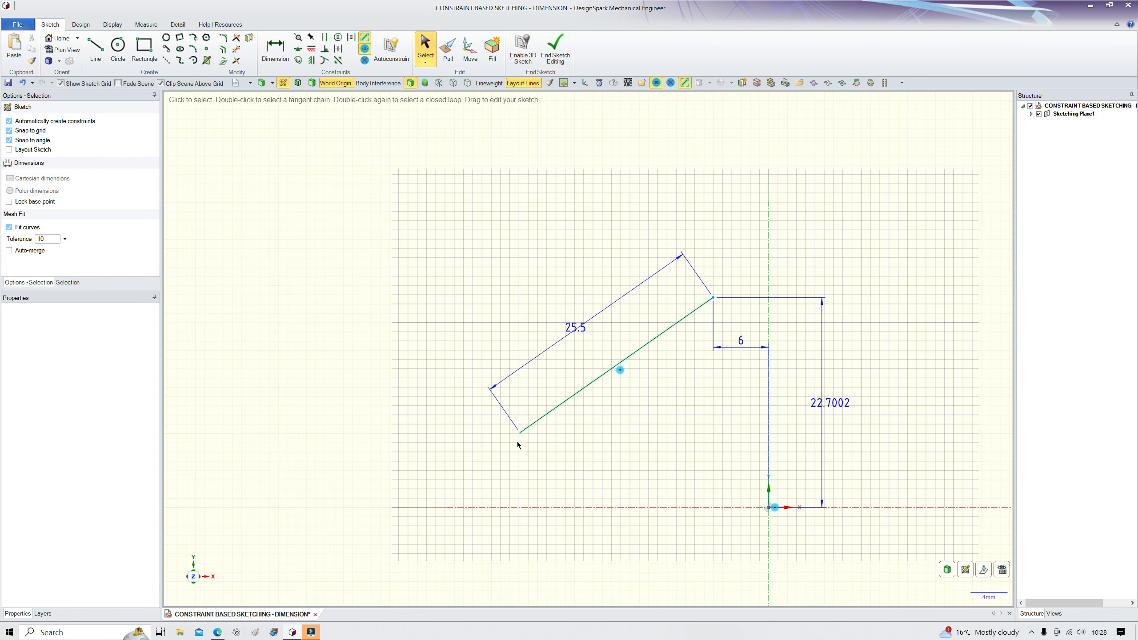
# Step: Drag the line's lower endpoint to change its angle, then undo the drag
pyautogui.scroll(3, 529, 452)
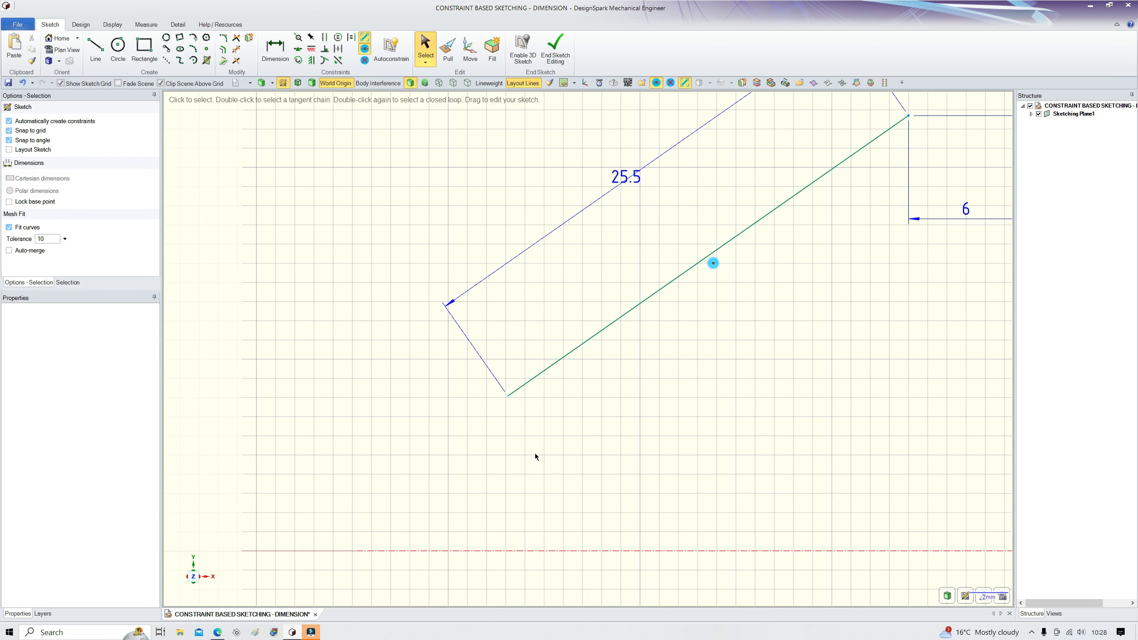
pyautogui.scroll(-3, 516, 457)
pyautogui.moveTo(494, 408); pyautogui.dragTo(479, 366)
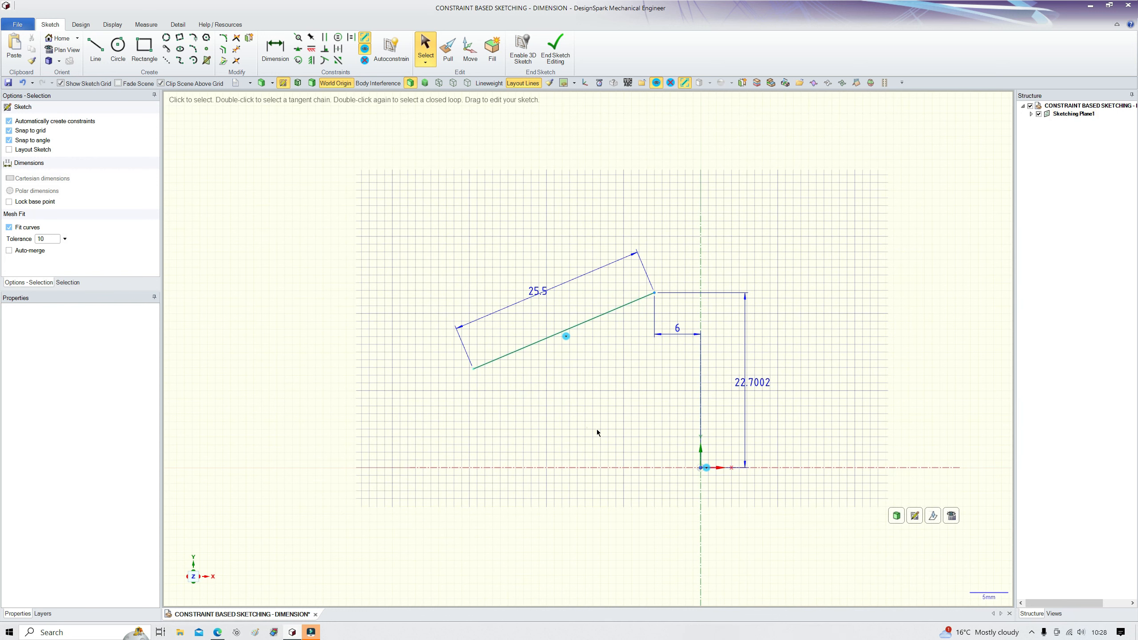
pyautogui.hotkey('ctrl', 'z')
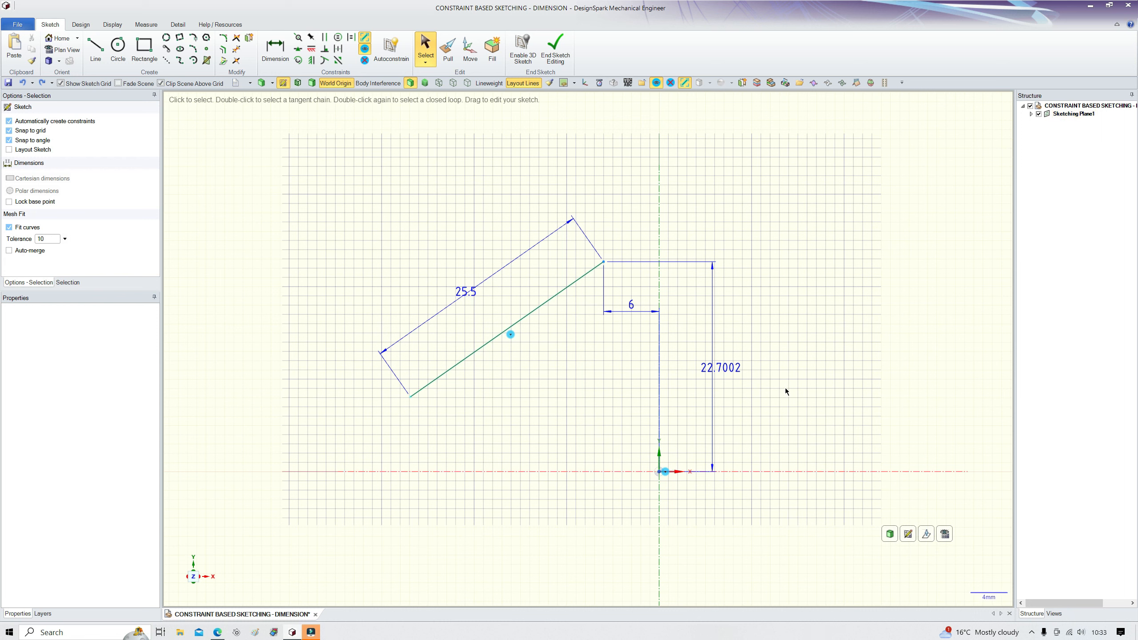
# Step: Set the vertical distance dimension to 20 mm
pyautogui.click(721, 368)
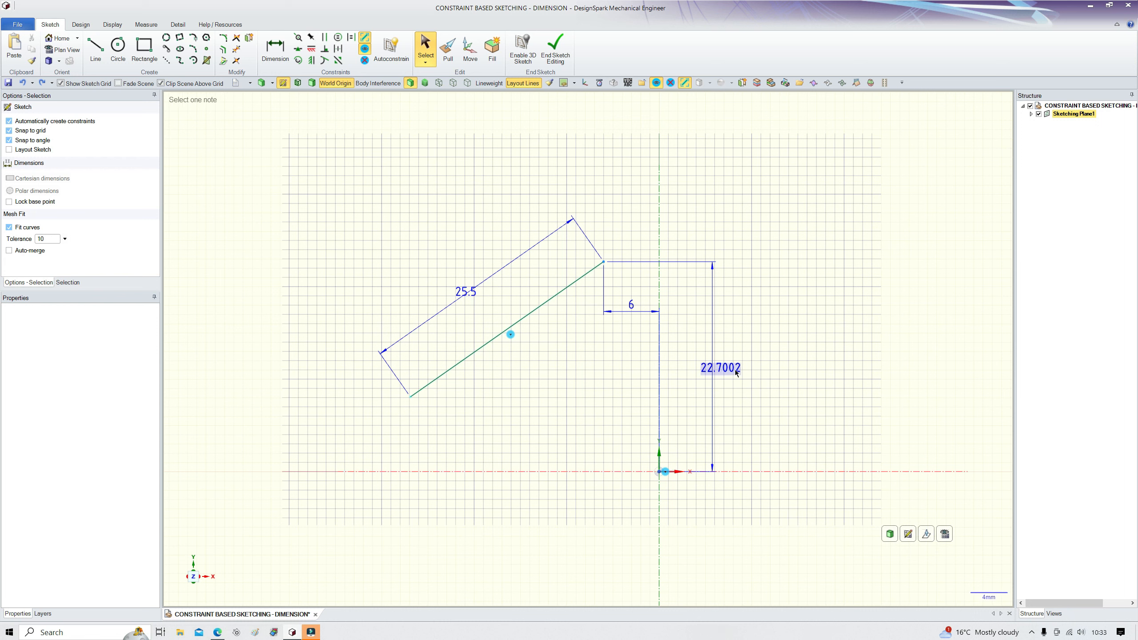
pyautogui.write('20')
pyautogui.press('Return')
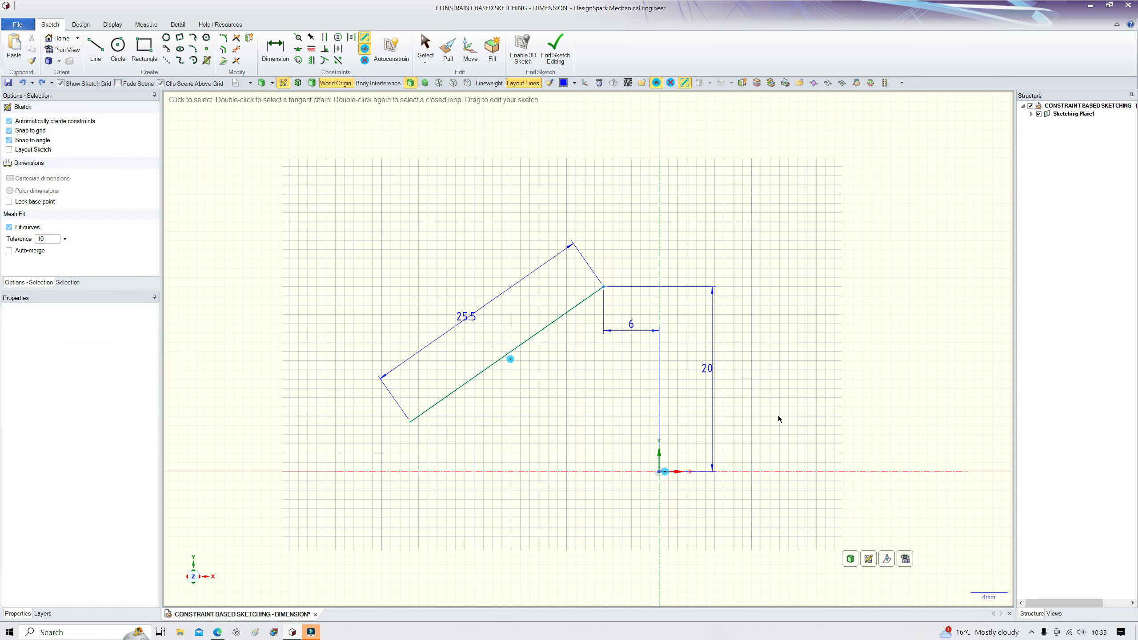
# Step: Set the horizontal distance dimension from the line's upper endpoint to the vertical axis to 7 mm
pyautogui.click(631, 325)
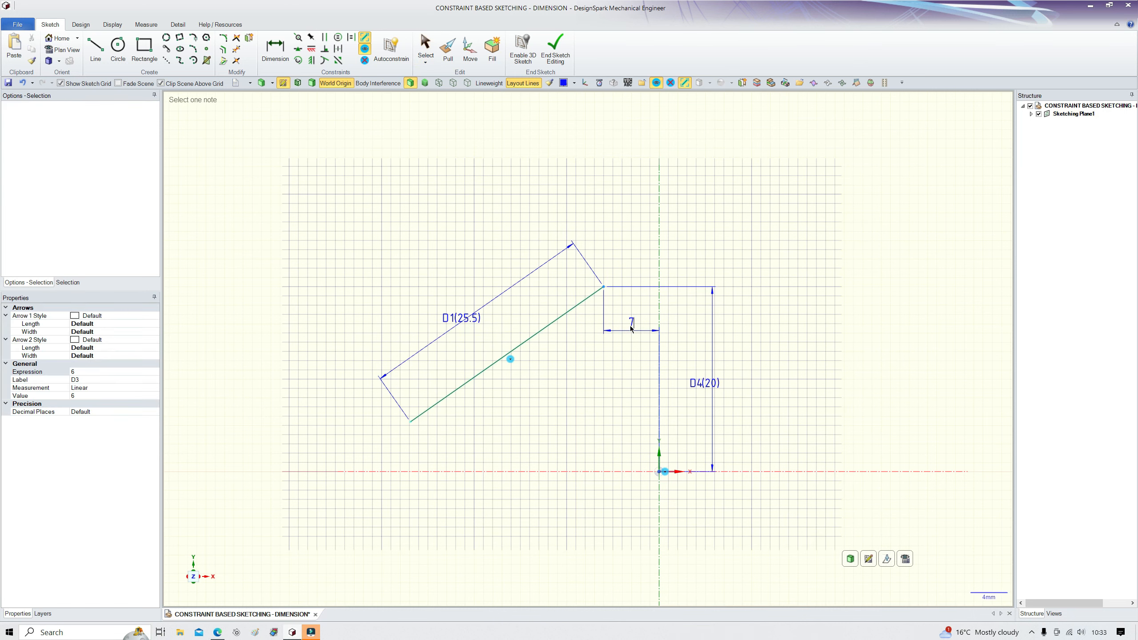
pyautogui.write('7')
pyautogui.press('Return')
# Step: Set the inclined line's length dimension to 30 mm
pyautogui.scroll(-3, 813, 342)
pyautogui.scroll(3, 720, 369)
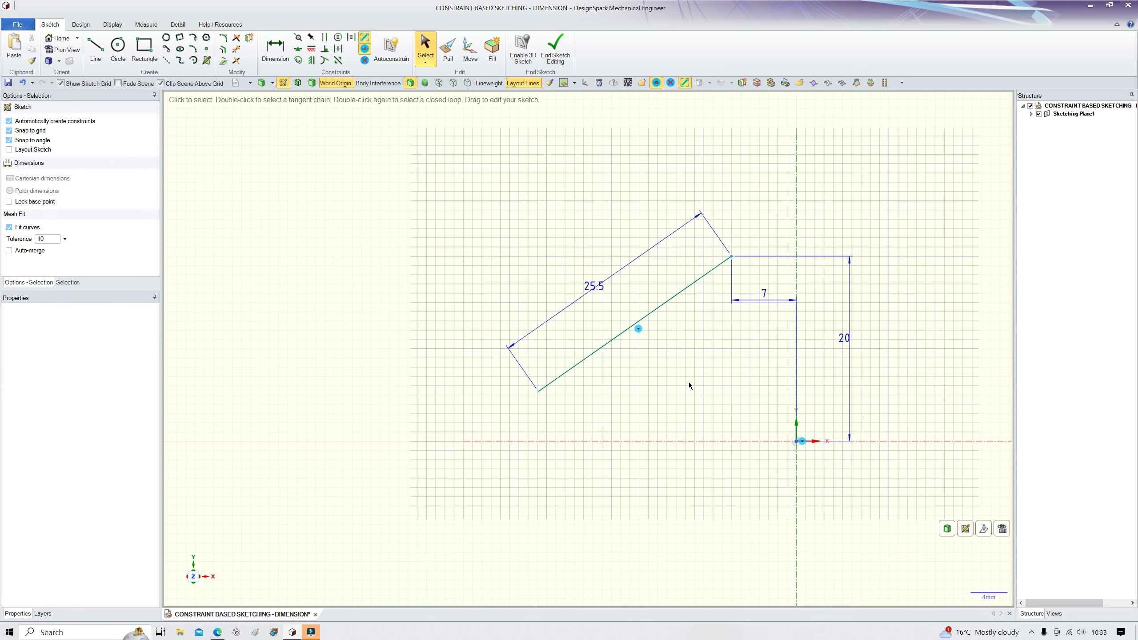
pyautogui.click(596, 290)
pyautogui.write('26')
pyautogui.press('Return')
pyautogui.press('Escape')
pyautogui.doubleClick(594, 286)
pyautogui.write('30')
pyautogui.press('Return')
pyautogui.press('Escape')
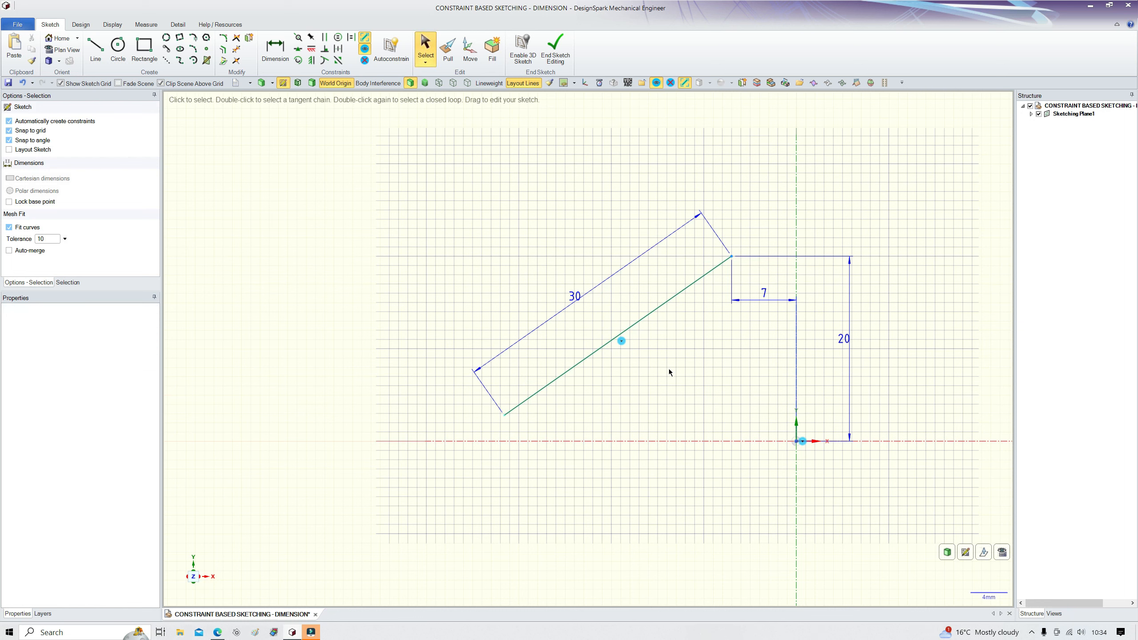
# Step: Set the horizontal distance dimension to 10 mm
pyautogui.doubleClick(763, 292)
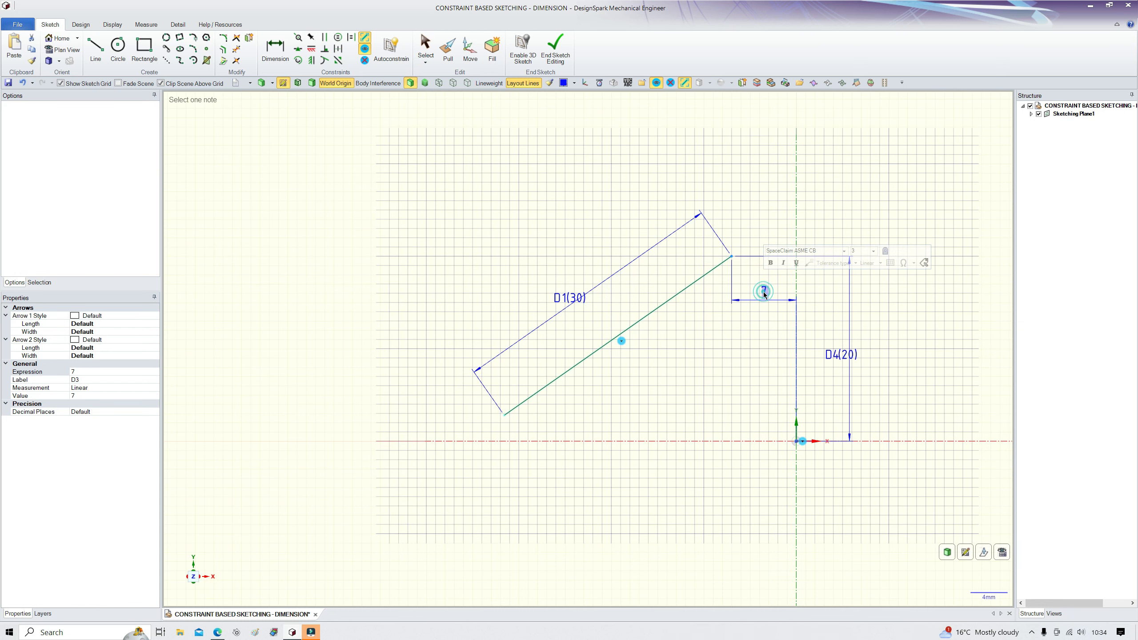
pyautogui.write('10')
pyautogui.press('Return')
pyautogui.press('Escape')
# Step: Add an angle dimension between the inclined line and the horizontal axis and set it to 45°
pyautogui.scroll(-2, 650, 320)
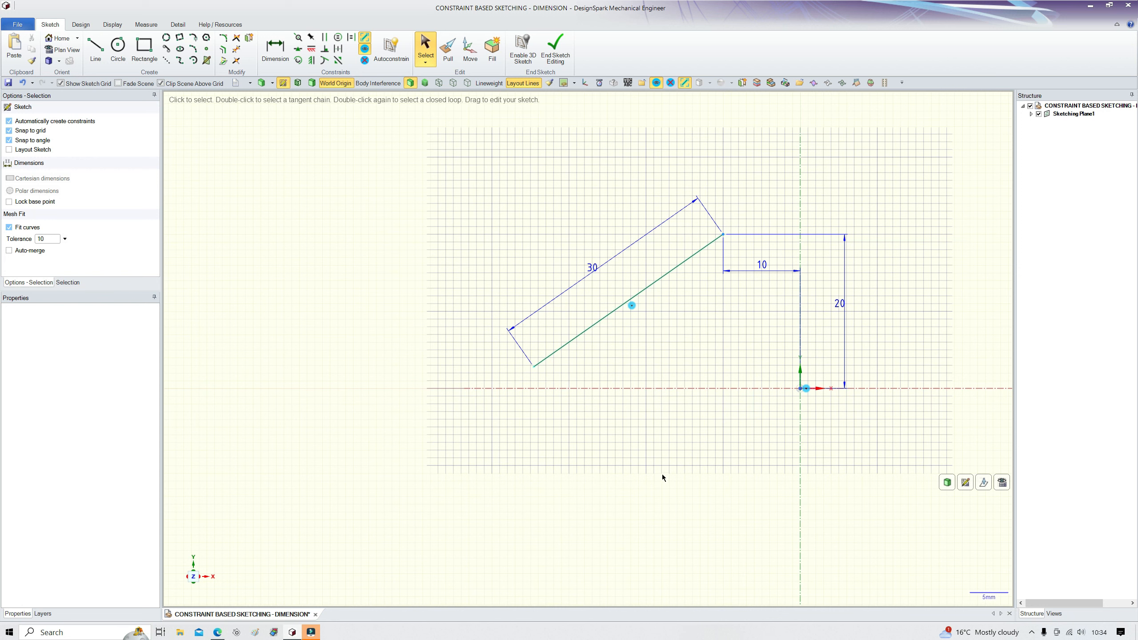
pyautogui.press('d')
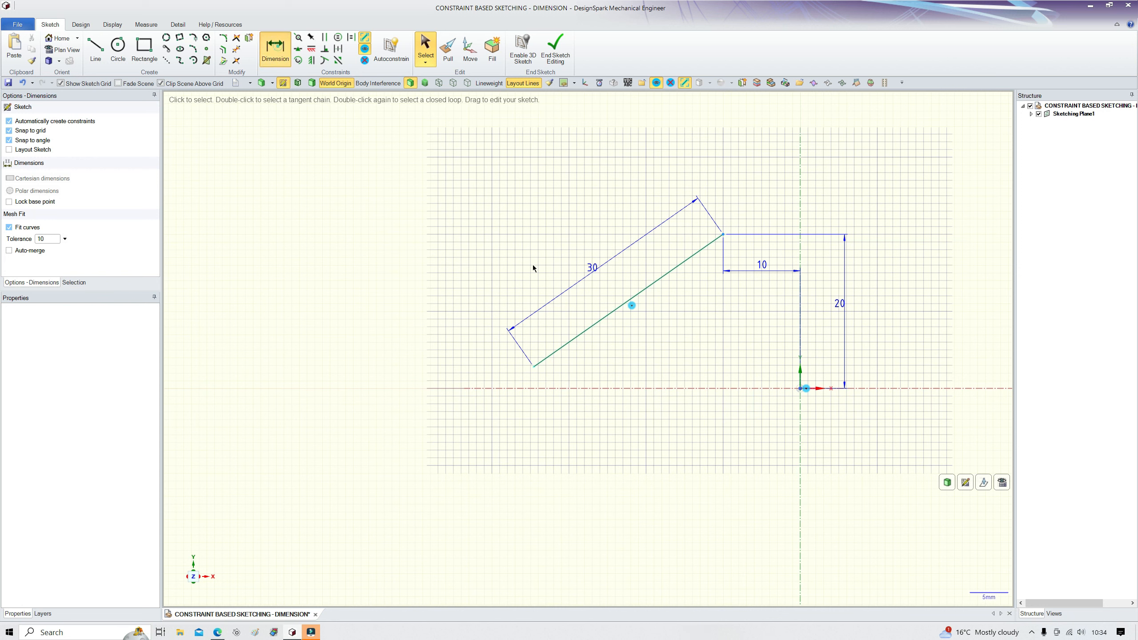
pyautogui.click(603, 388)
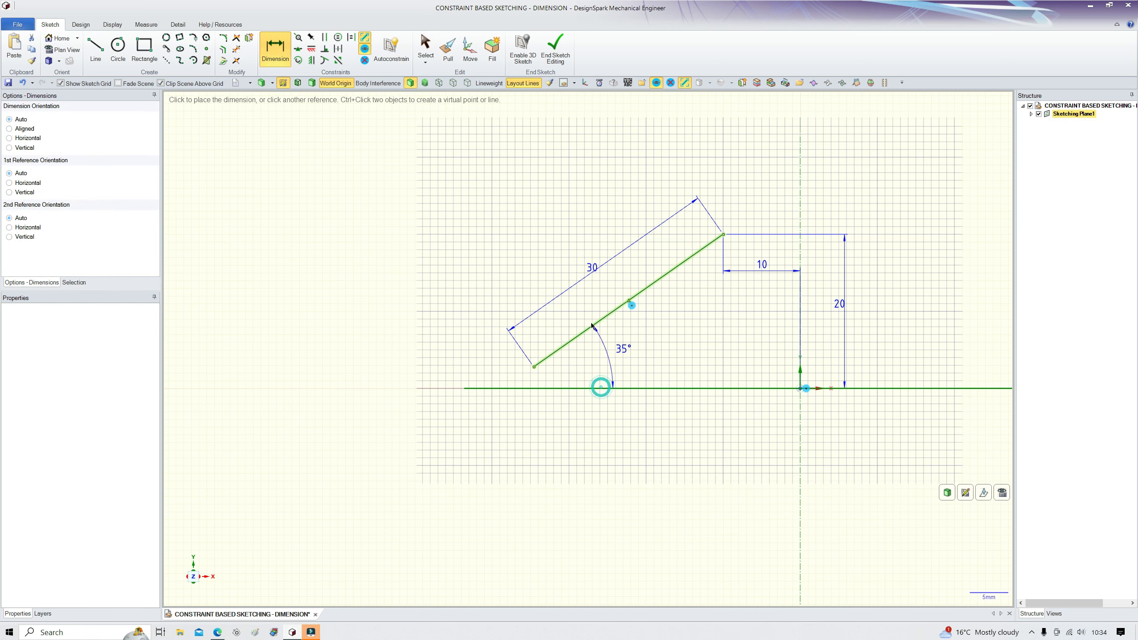
pyautogui.click(733, 342)
pyautogui.click(665, 327)
pyautogui.press('BackSpace')
pyautogui.write('45')
pyautogui.press('Return')
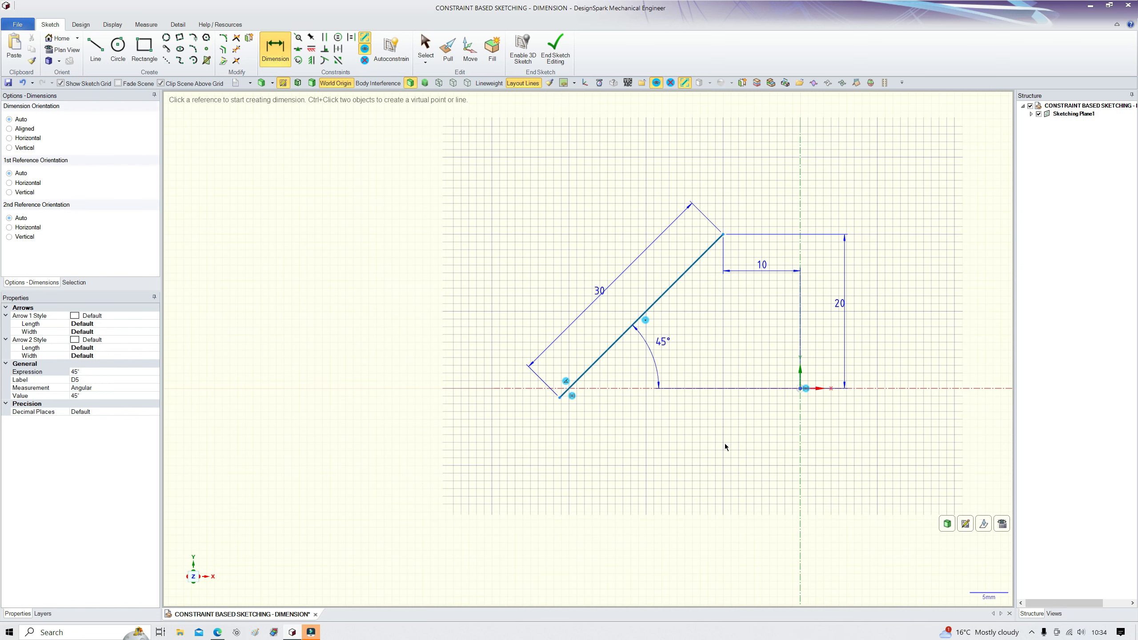
# Step: Delete the inclined line's length dimension
pyautogui.scroll(2, 602, 395)
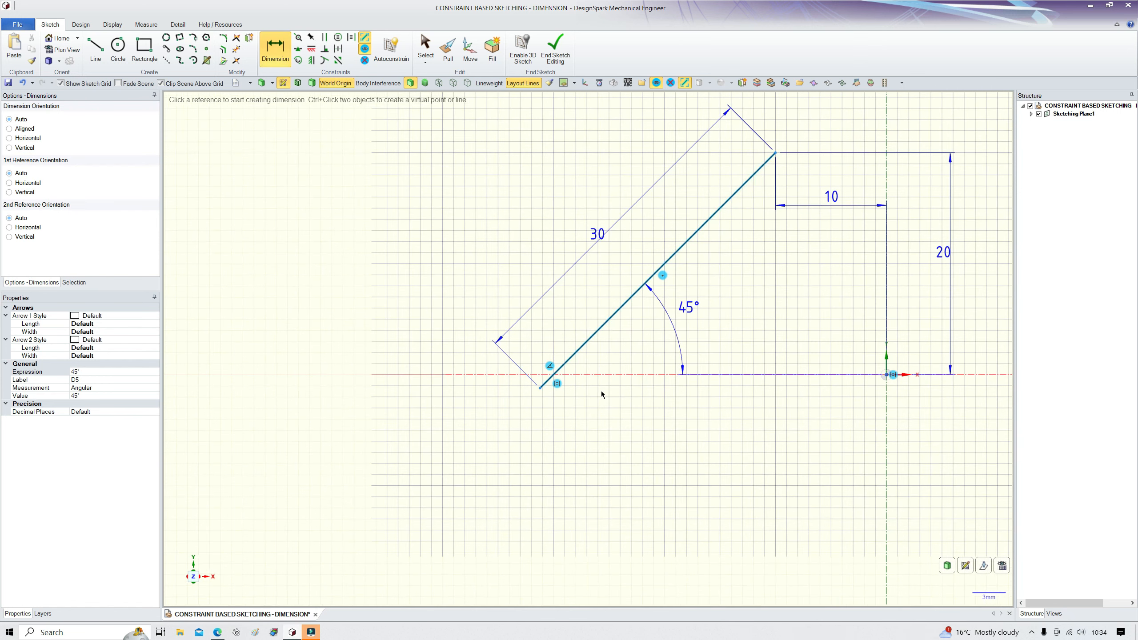
pyautogui.click(626, 216)
pyautogui.press('Delete')
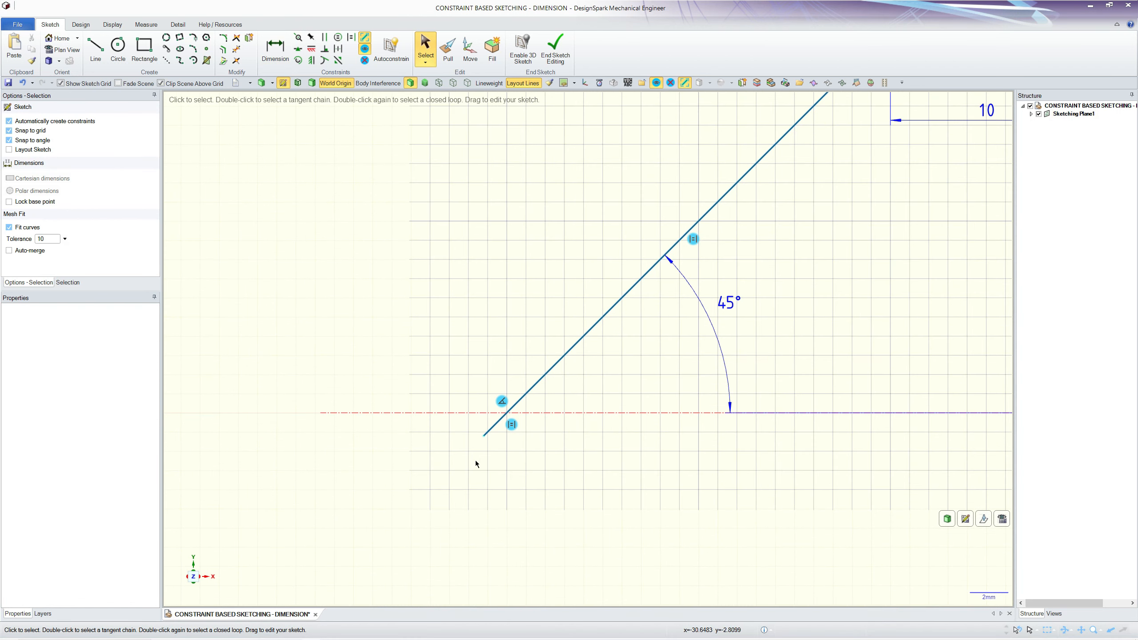
# Step: Drag the line's lower endpoint onto the horizontal axis
pyautogui.scroll(10, 466, 450)
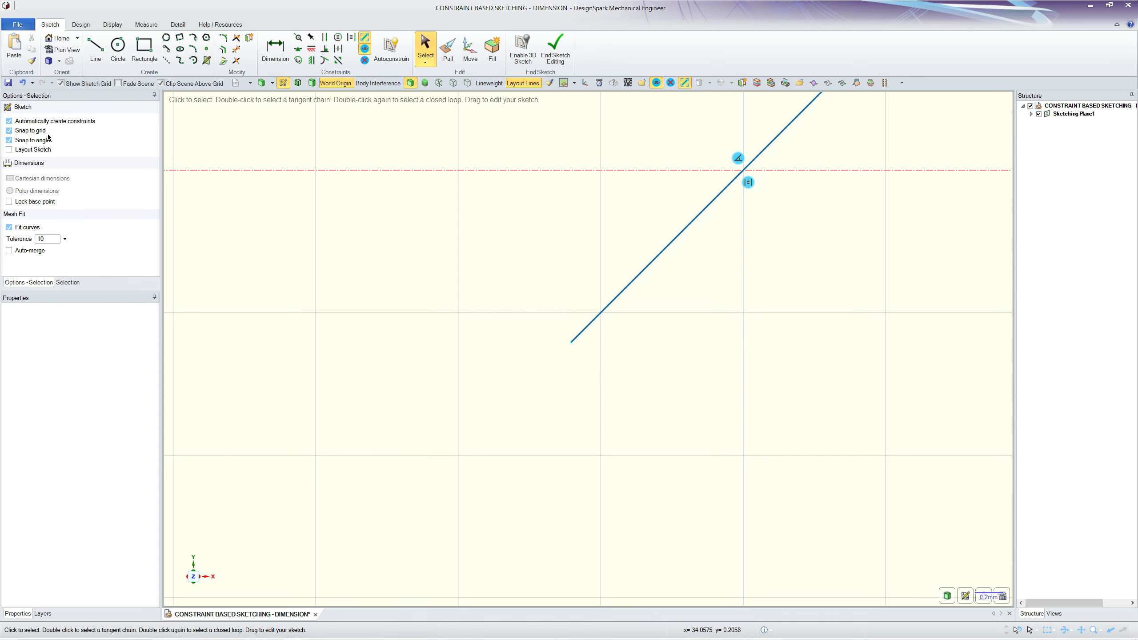
pyautogui.scroll(-2, 449, 452)
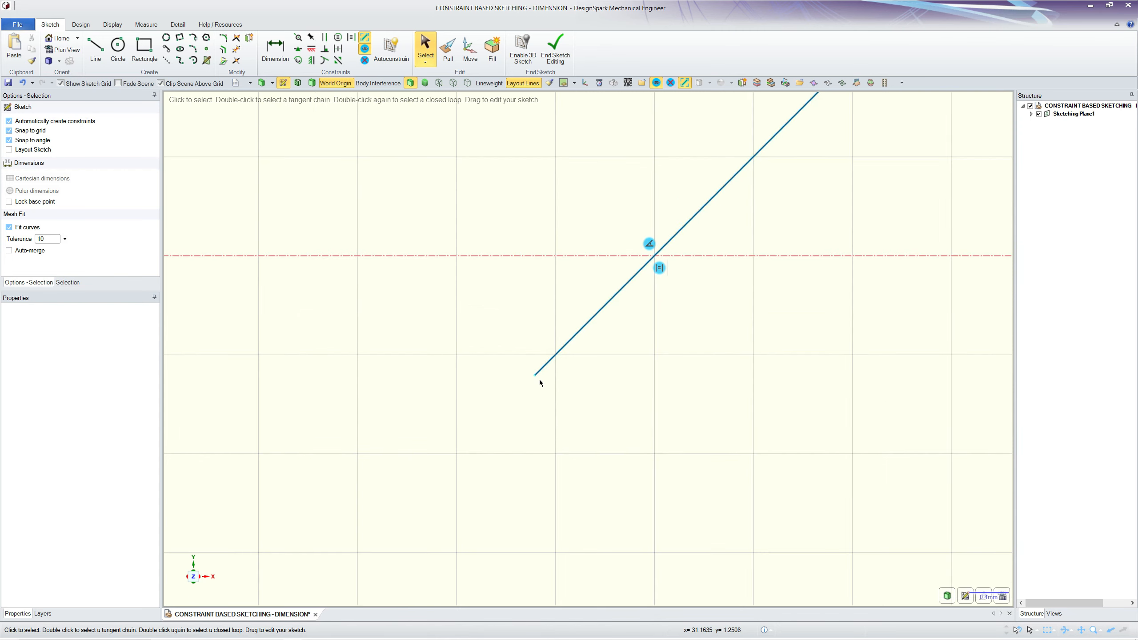
pyautogui.scroll(2, 539, 379)
pyautogui.moveTo(531, 372); pyautogui.dragTo(736, 169)
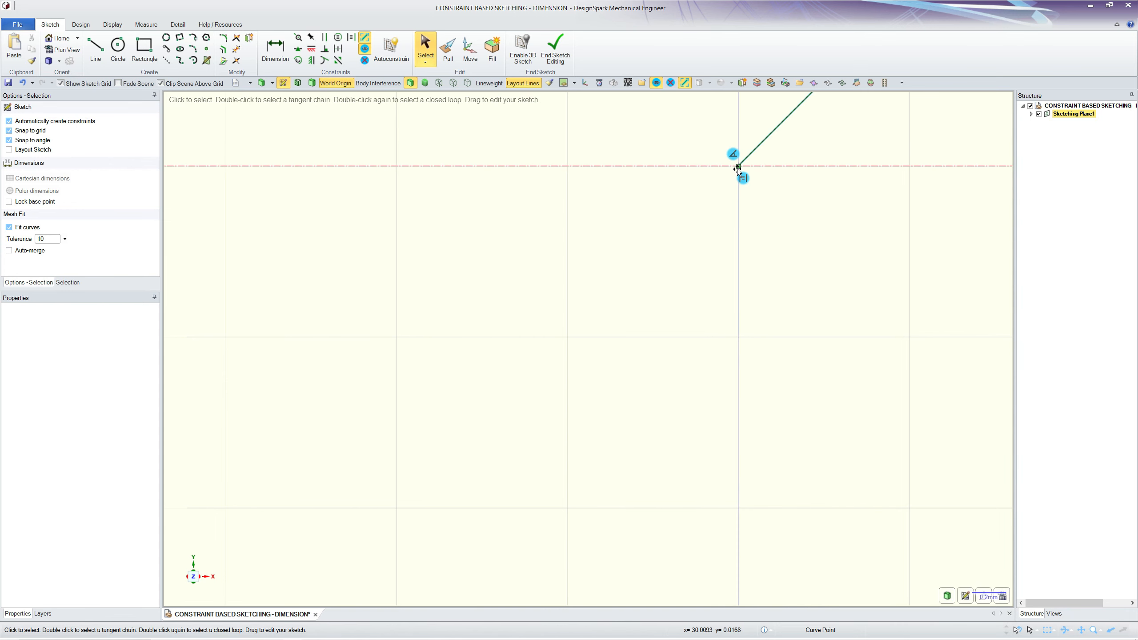
pyautogui.click(707, 237)
# Step: Examine the constraint icons at the line's lower endpoint on the horizontal axis
pyautogui.click(734, 156)
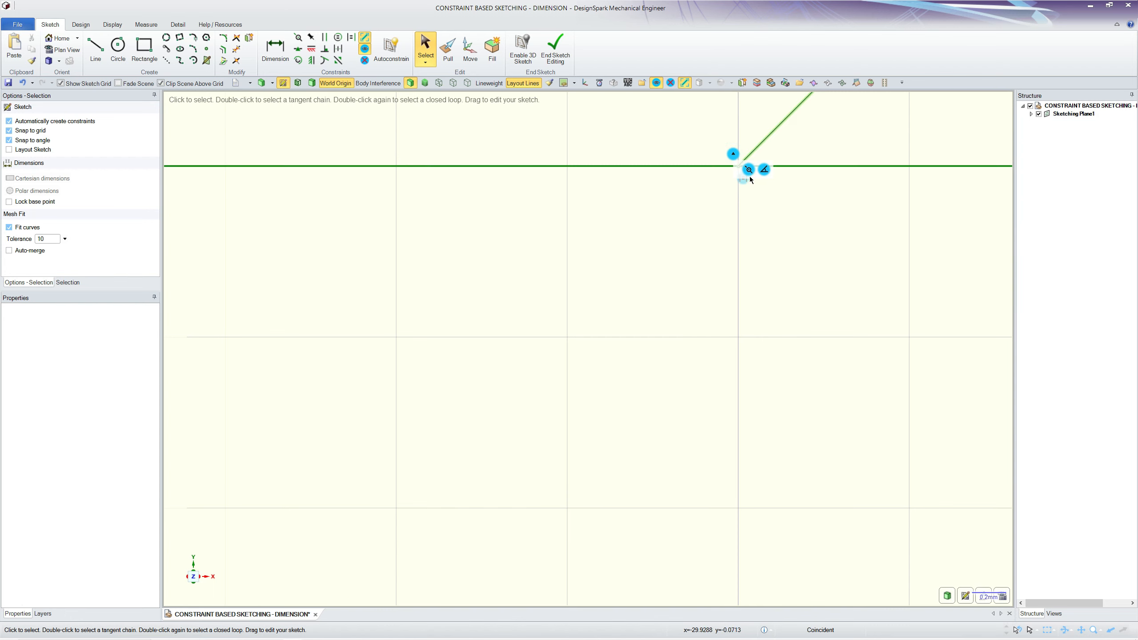
pyautogui.scroll(-2, 749, 175)
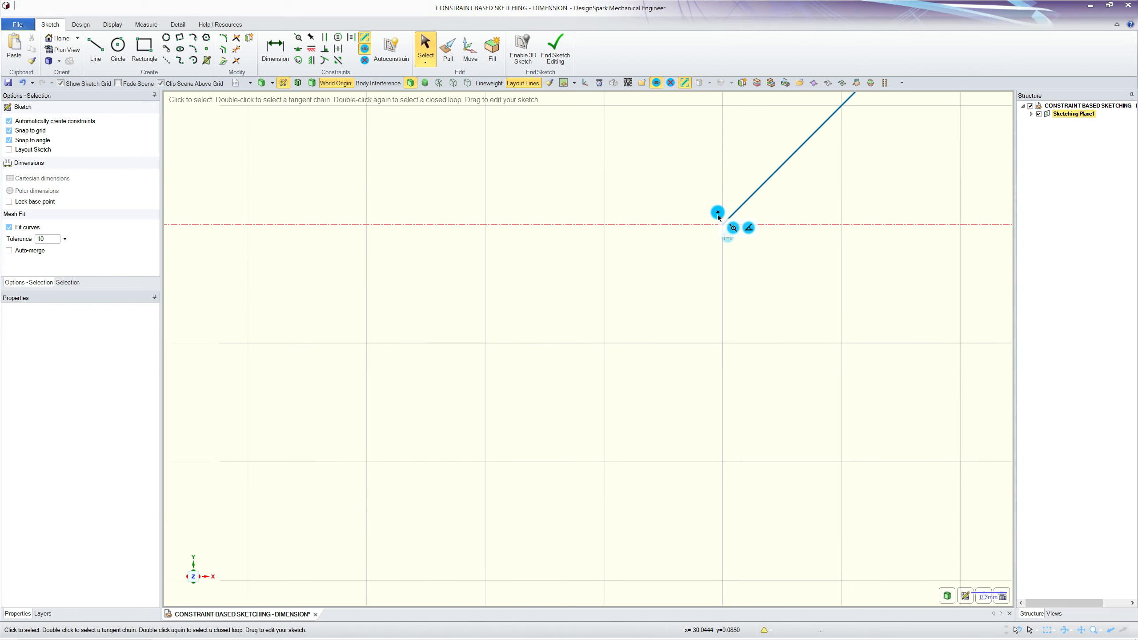
pyautogui.click(717, 212)
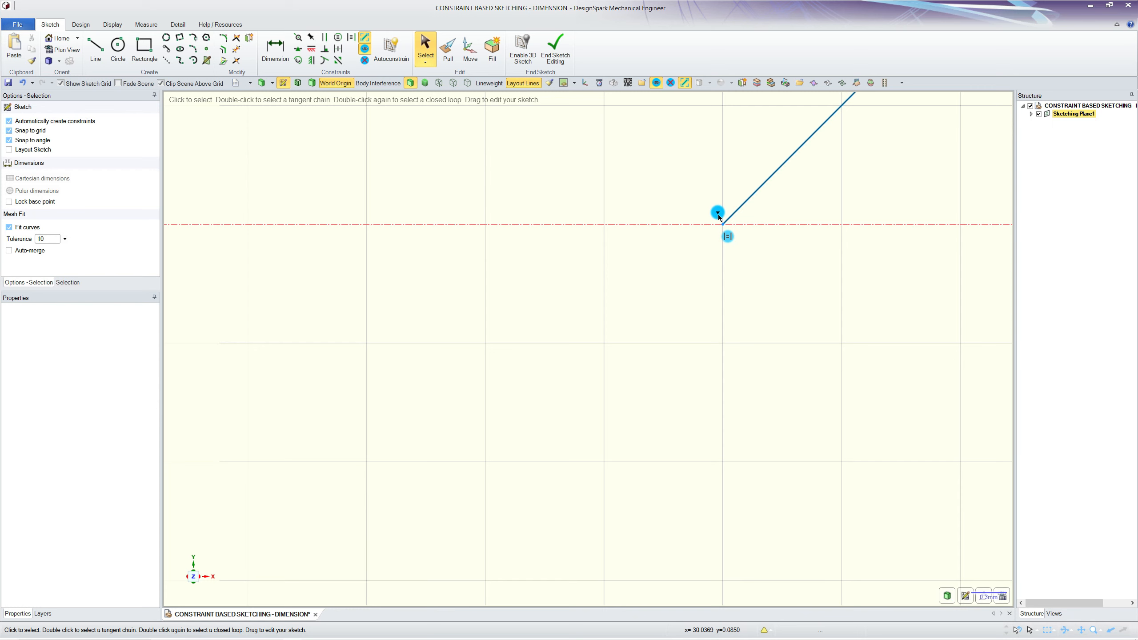
pyautogui.click(718, 214)
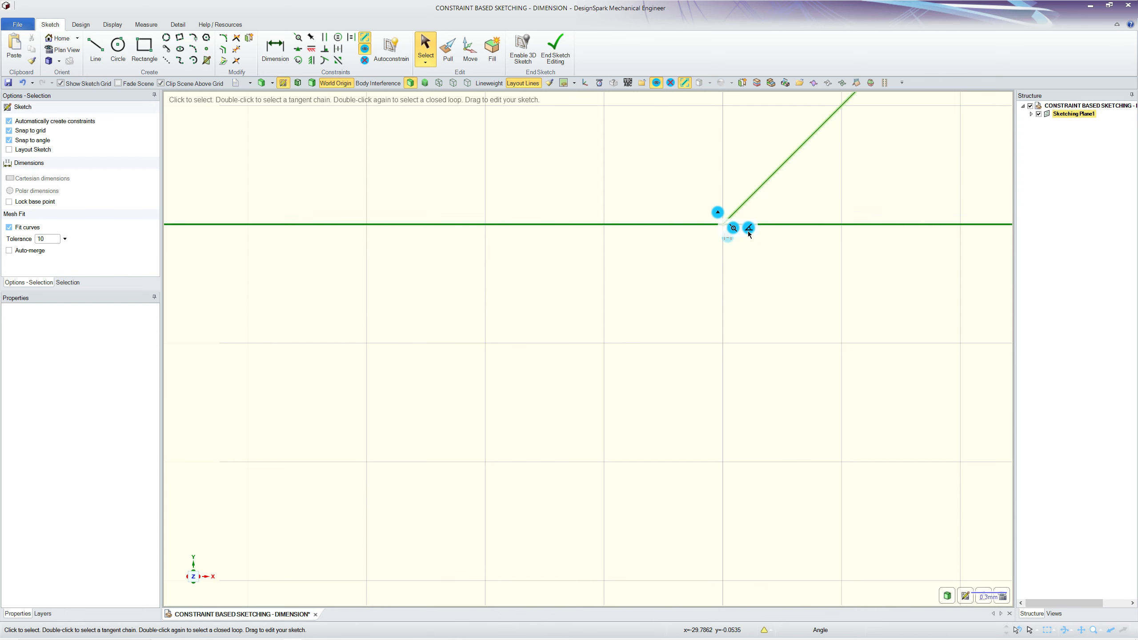
pyautogui.moveTo(748, 231)
pyautogui.click(768, 238)
pyautogui.scroll(-10, 561, 356)
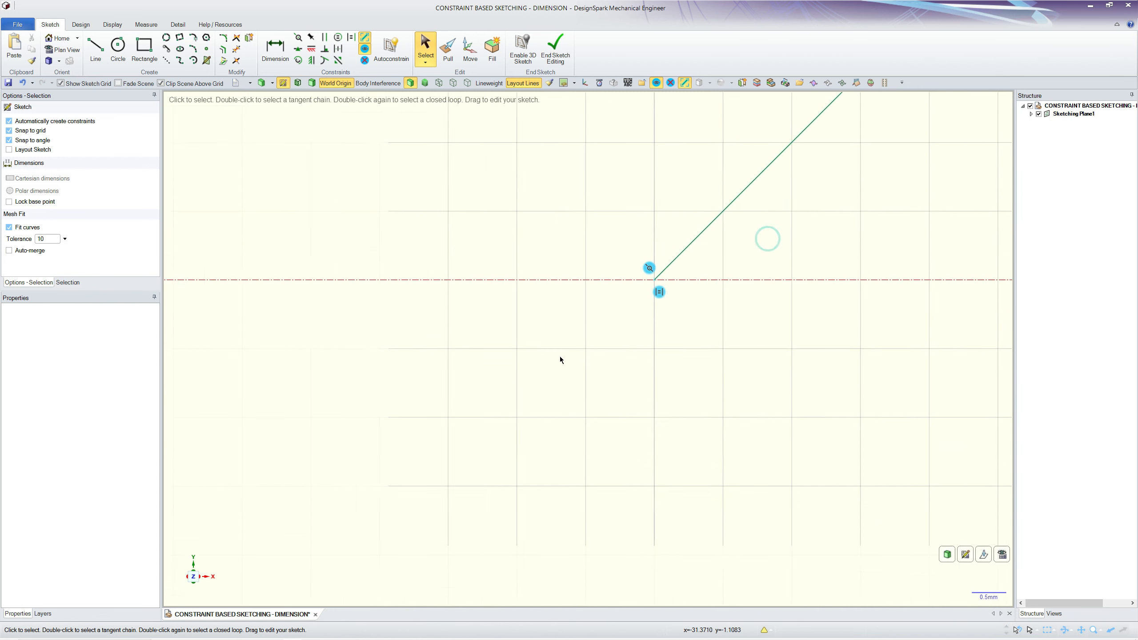
pyautogui.scroll(2, 706, 461)
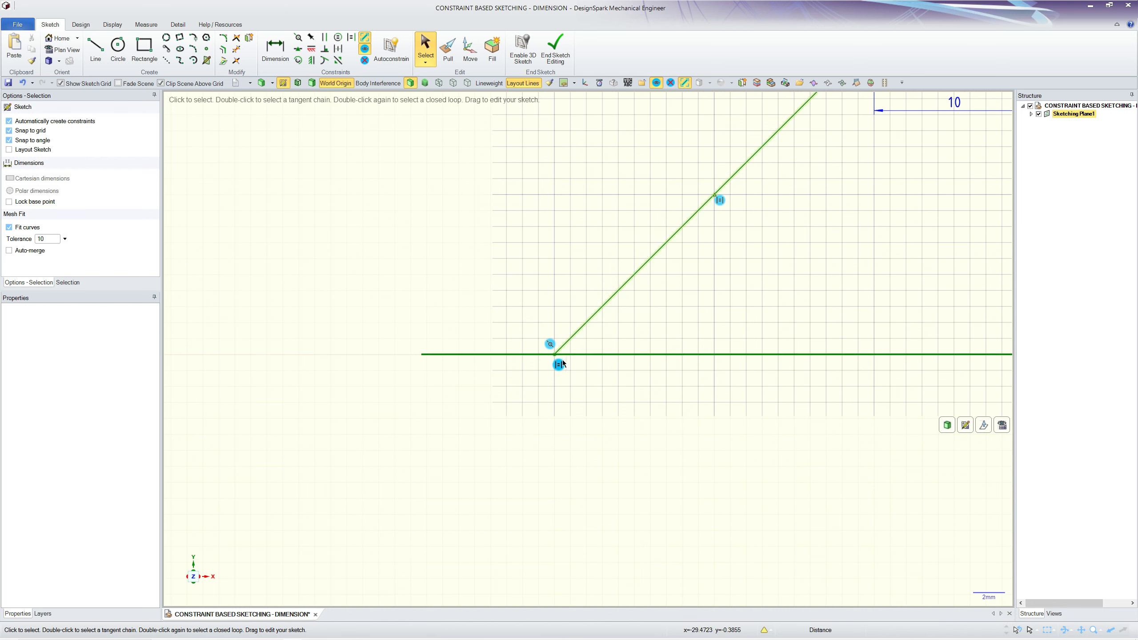
# Step: Slide the line's lower endpoint leftward along the horizontal axis to lengthen the line
pyautogui.moveTo(555, 355); pyautogui.dragTo(615, 376)
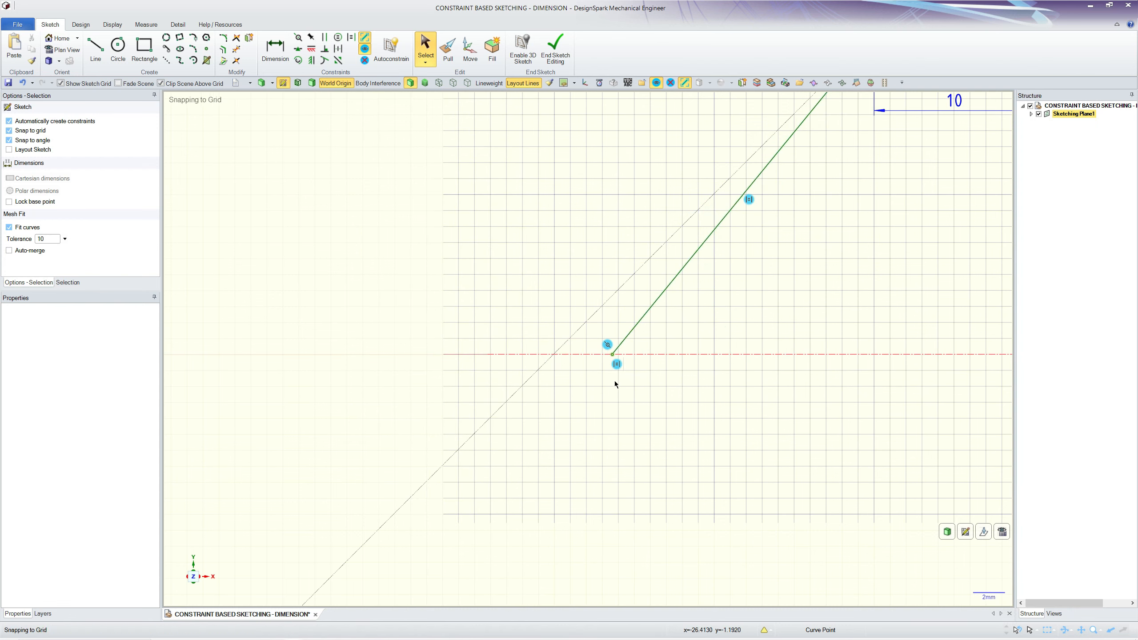
pyautogui.scroll(-4, 542, 418)
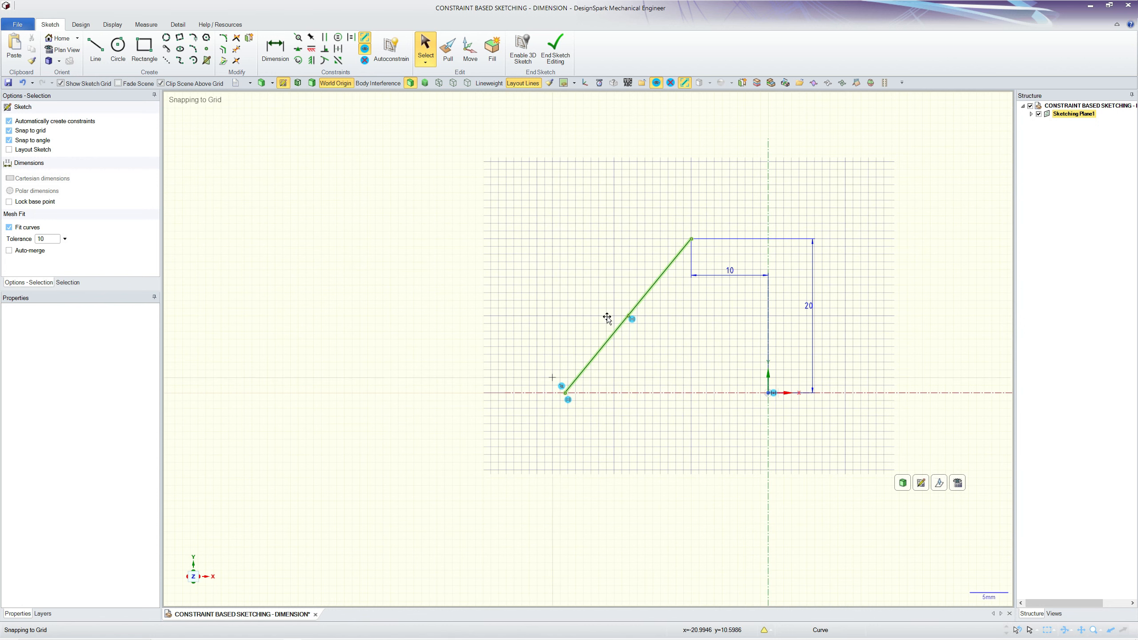
pyautogui.scroll(3, 610, 411)
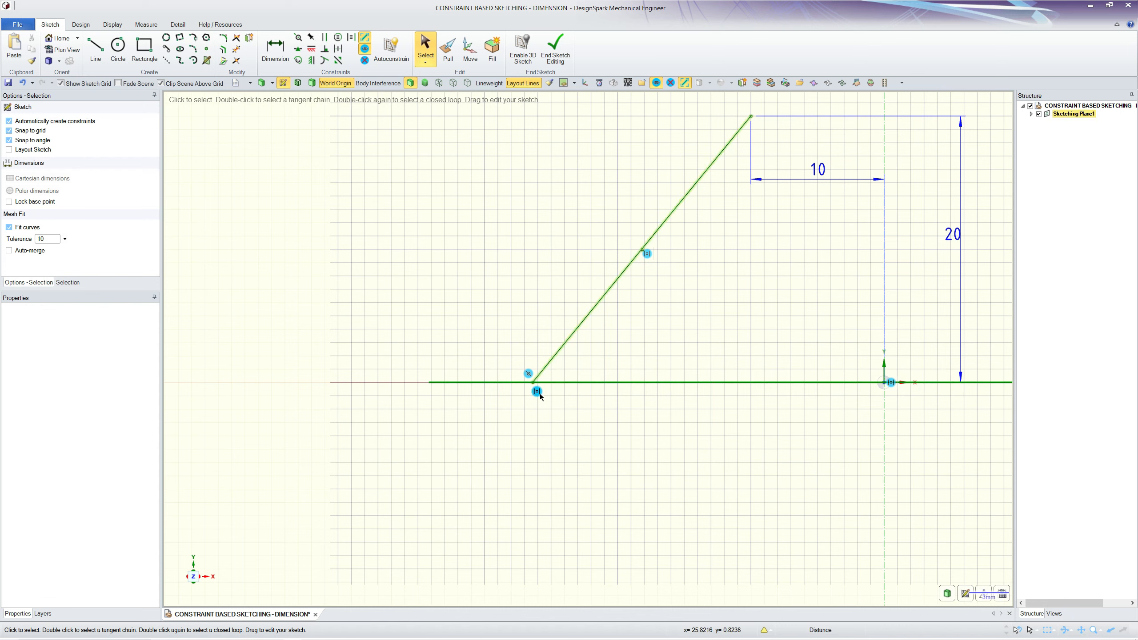
pyautogui.moveTo(533, 382); pyautogui.dragTo(450, 449)
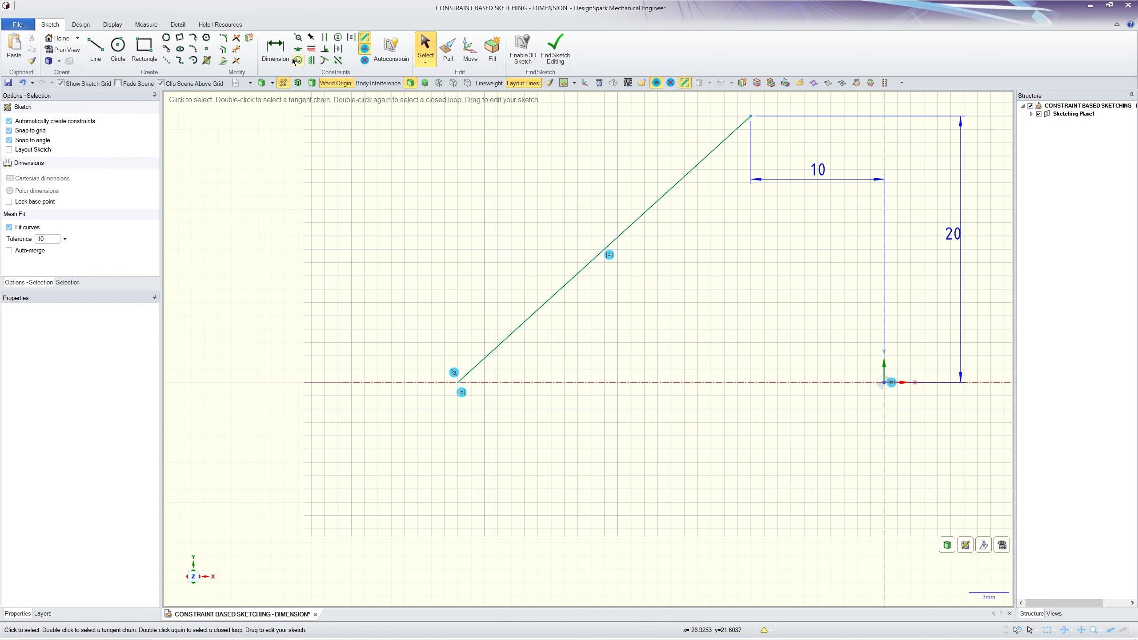
# Step: Dimension the inclined line's length with the Dimension tool
pyautogui.click(275, 47)
pyautogui.click(551, 301)
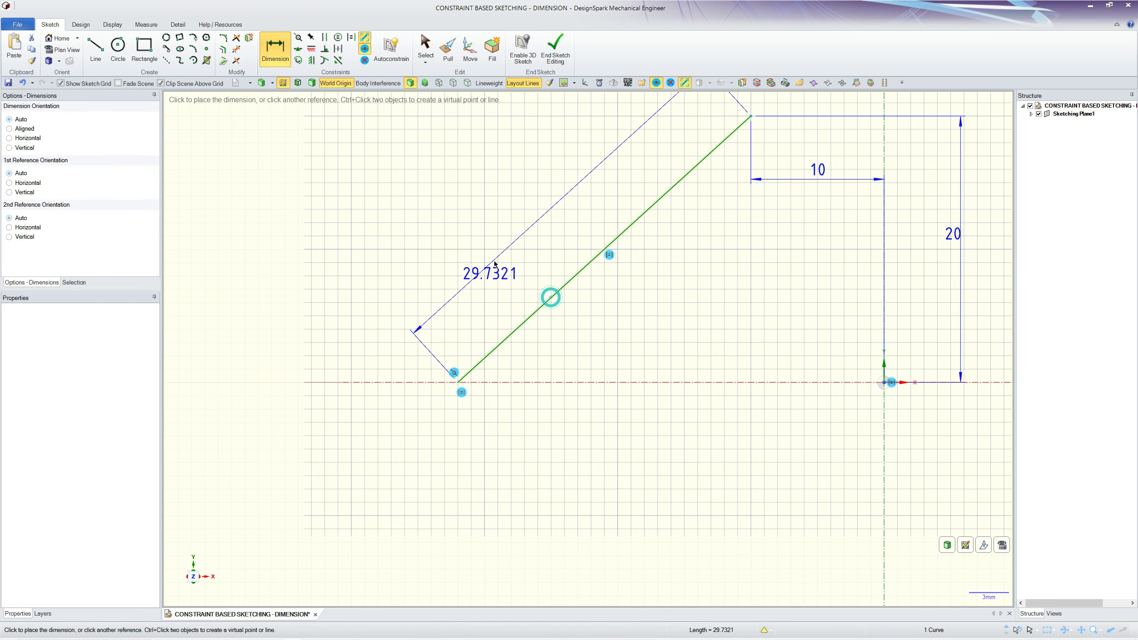
pyautogui.click(493, 264)
pyautogui.scroll(-2, 551, 450)
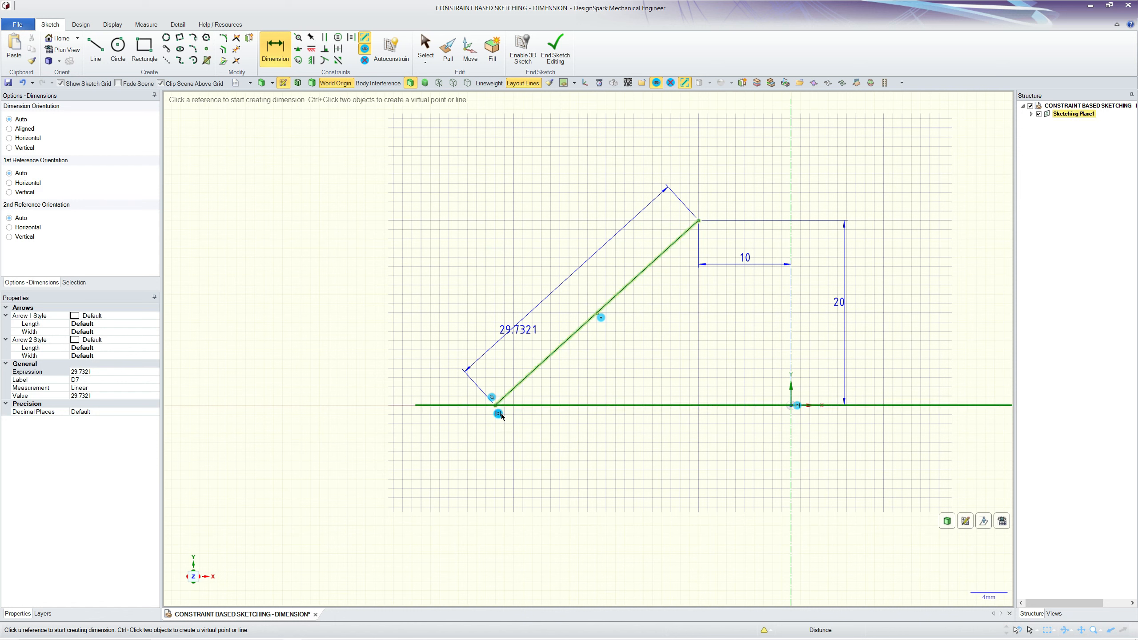
# Step: Set the inclined line's length dimension to 35 mm
pyautogui.doubleClick(504, 340)
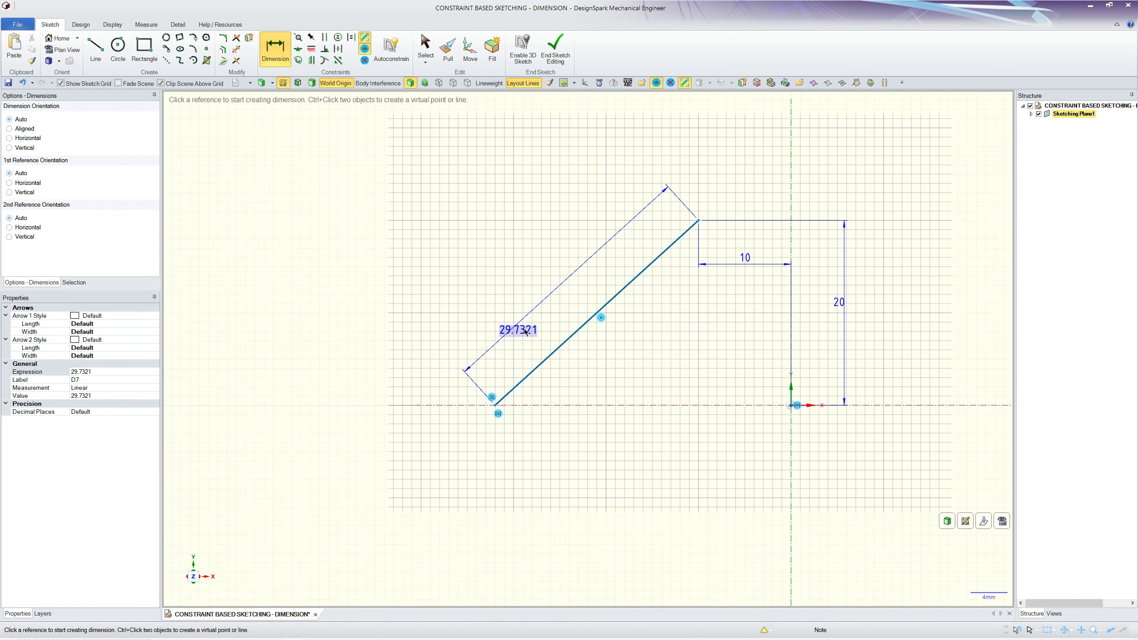
pyautogui.write('35')
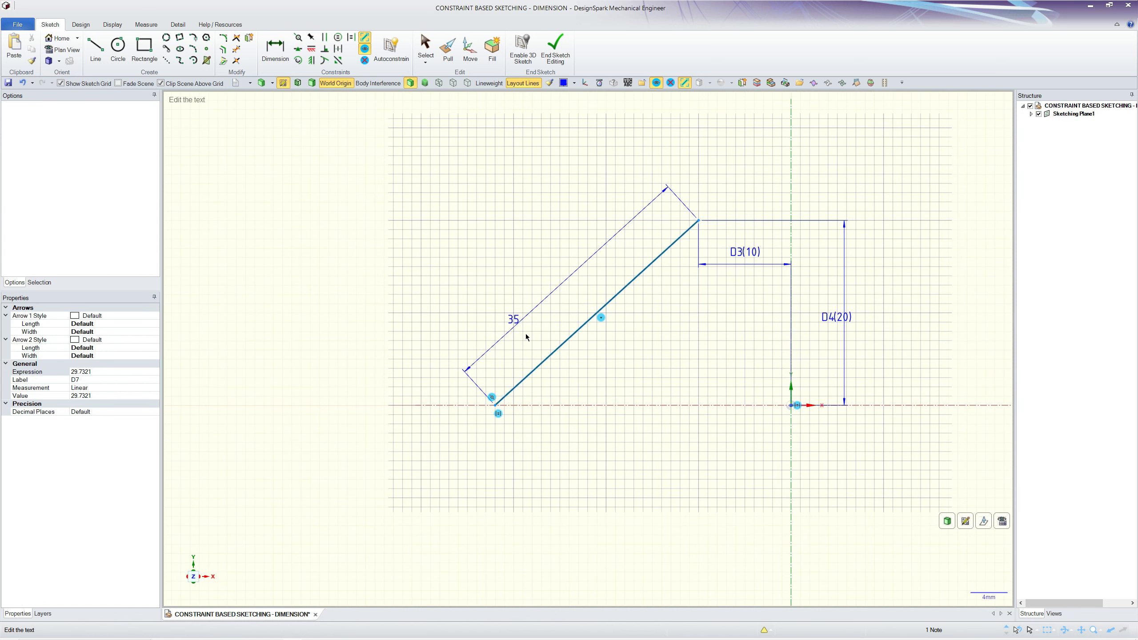
pyautogui.press('Return')
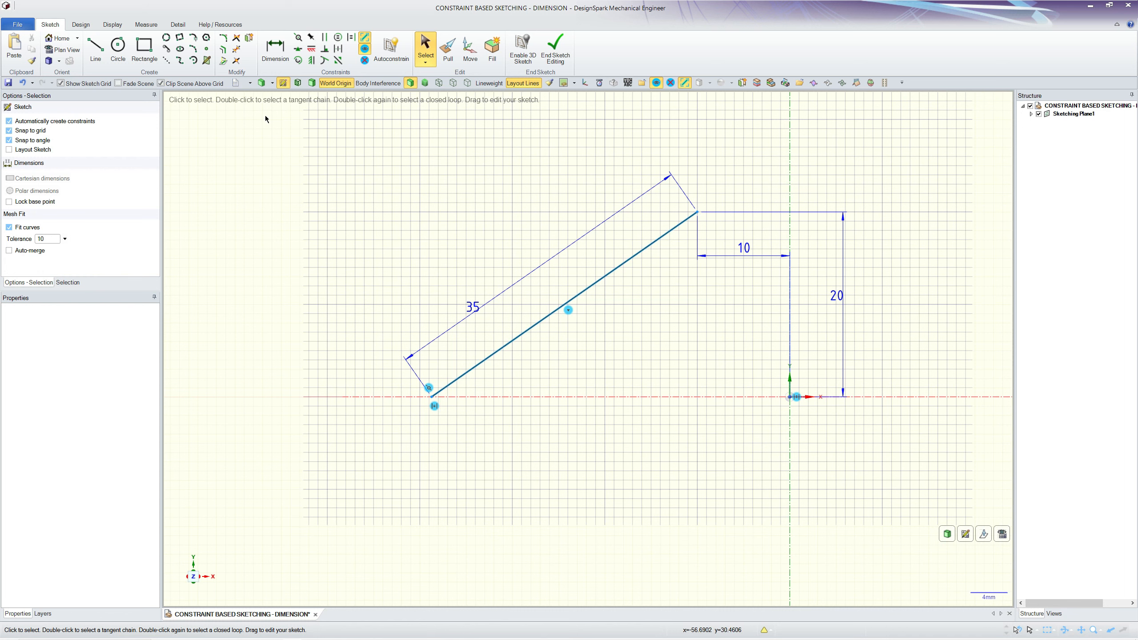
# Step: Add an angle dimension between the inclined line and the horizontal axis
pyautogui.click(275, 47)
pyautogui.click(538, 322)
pyautogui.click(589, 396)
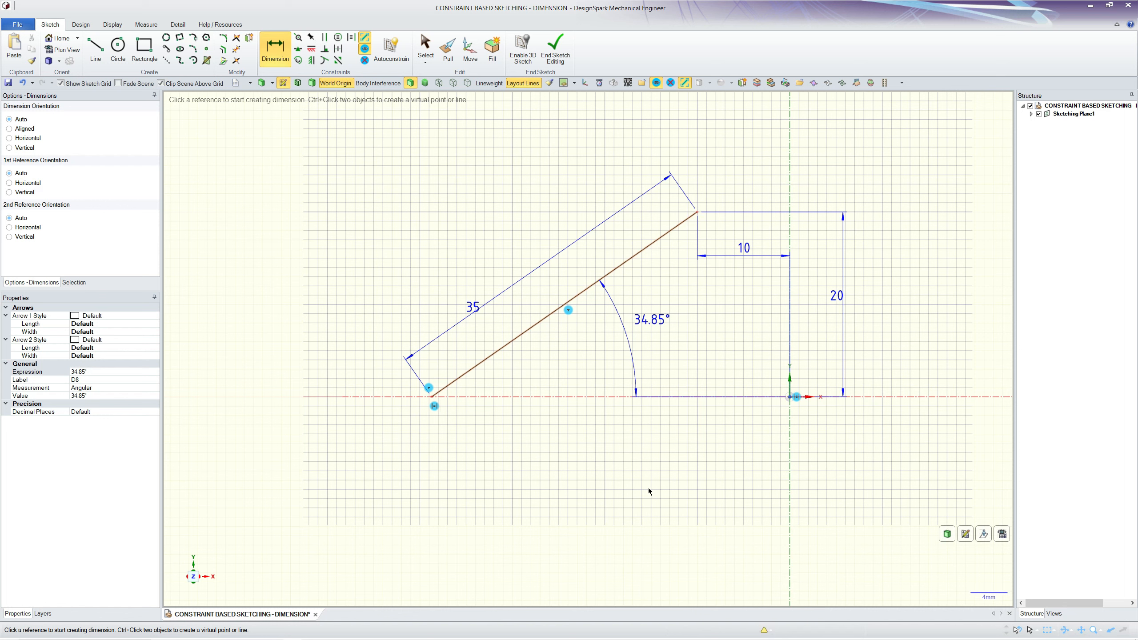
pyautogui.press('Escape')
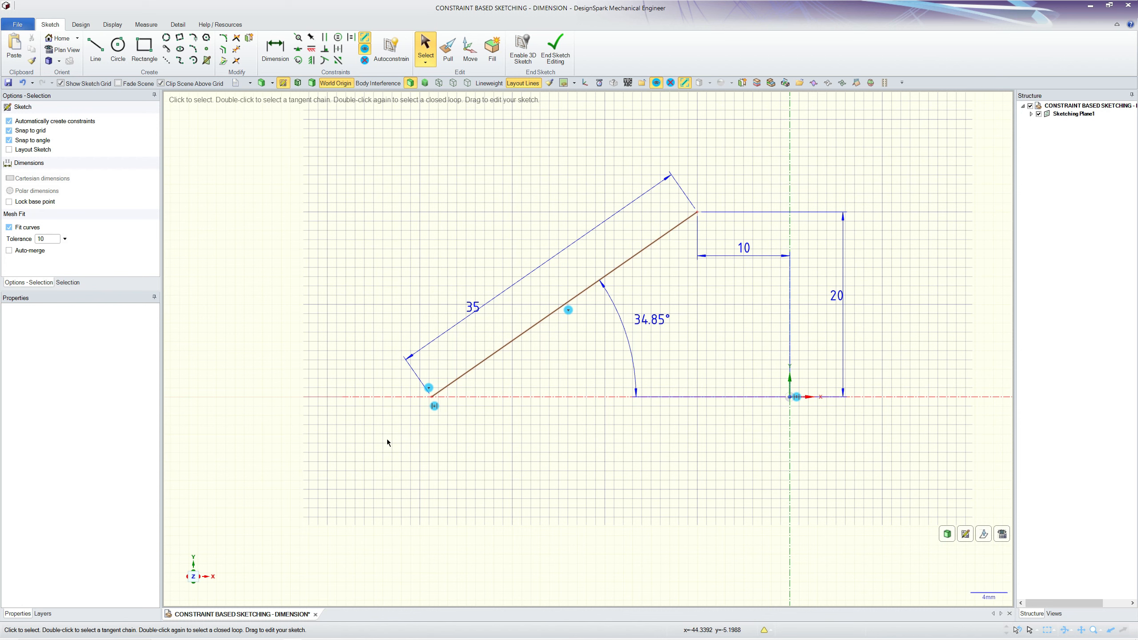
# Step: Delete the inclined line's length dimension
pyautogui.click(410, 373)
pyautogui.press('Delete')
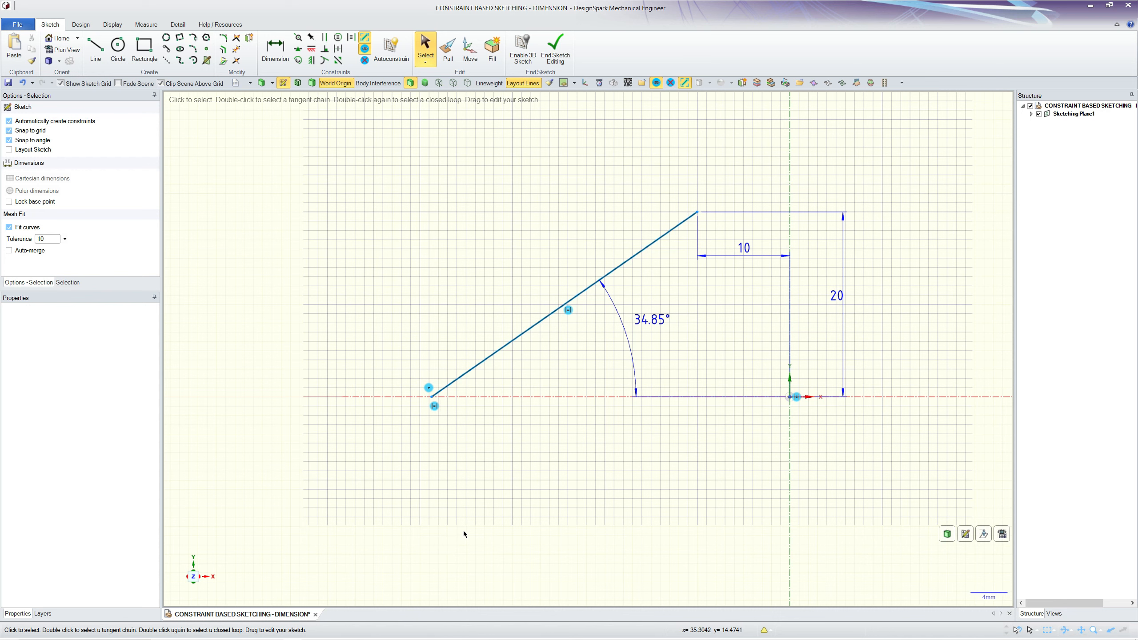
# Step: Set the angle dimension between the line and the horizontal axis to 35°
pyautogui.doubleClick(644, 319)
pyautogui.write('35')
pyautogui.press('Return')
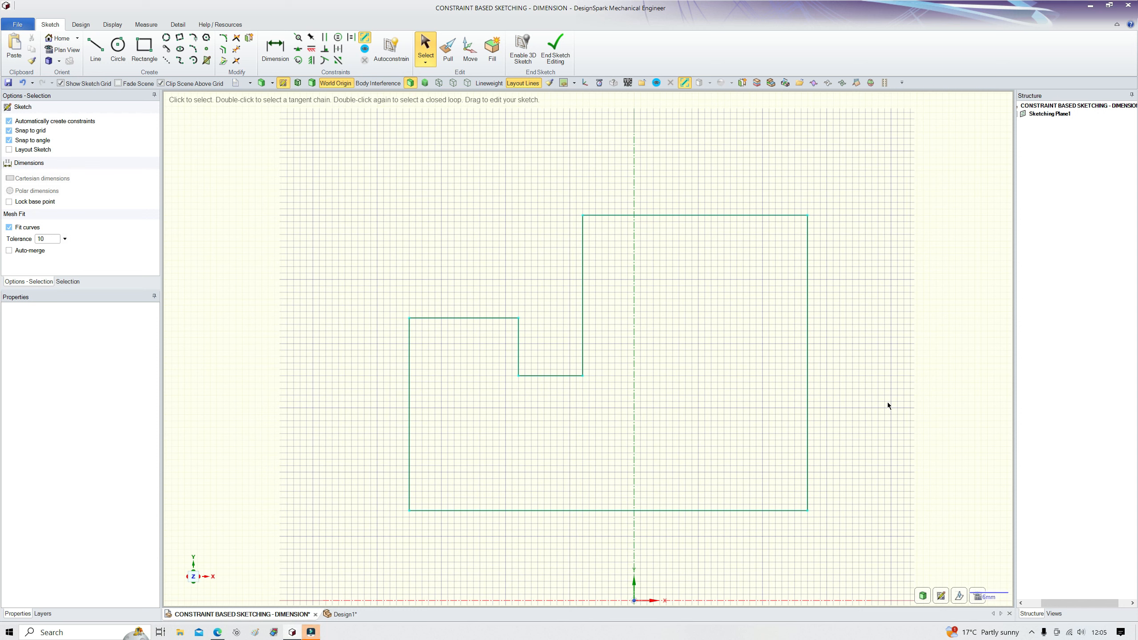
# Step: Add length dimensions to the notch's horizontal bottom edge and its inner vertical edge
pyautogui.click(280, 51)
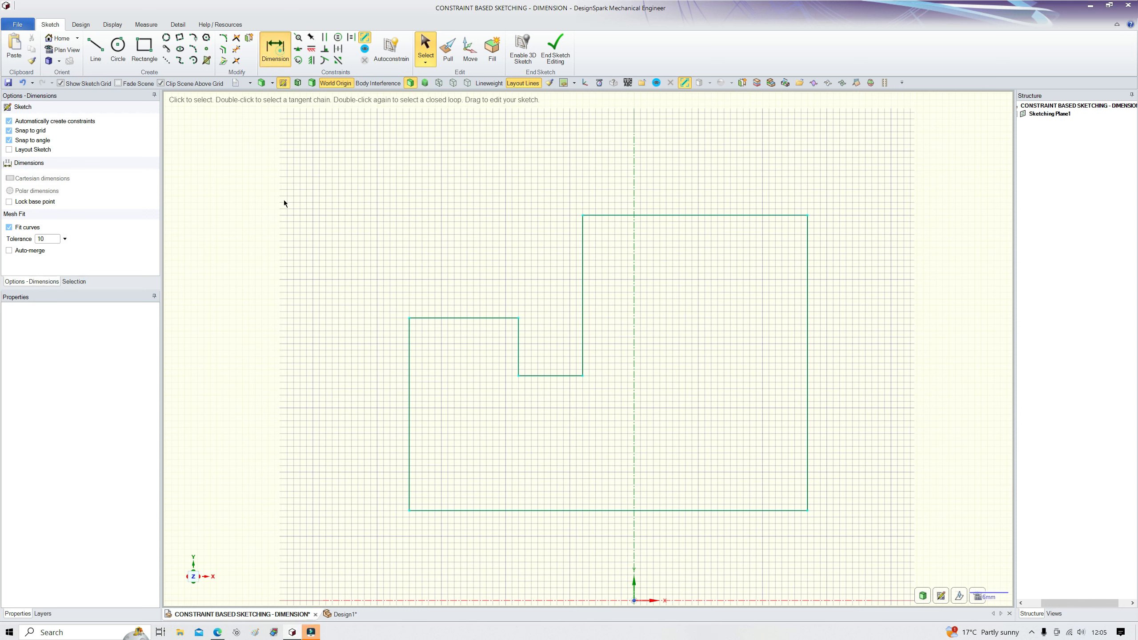
pyautogui.click(551, 378)
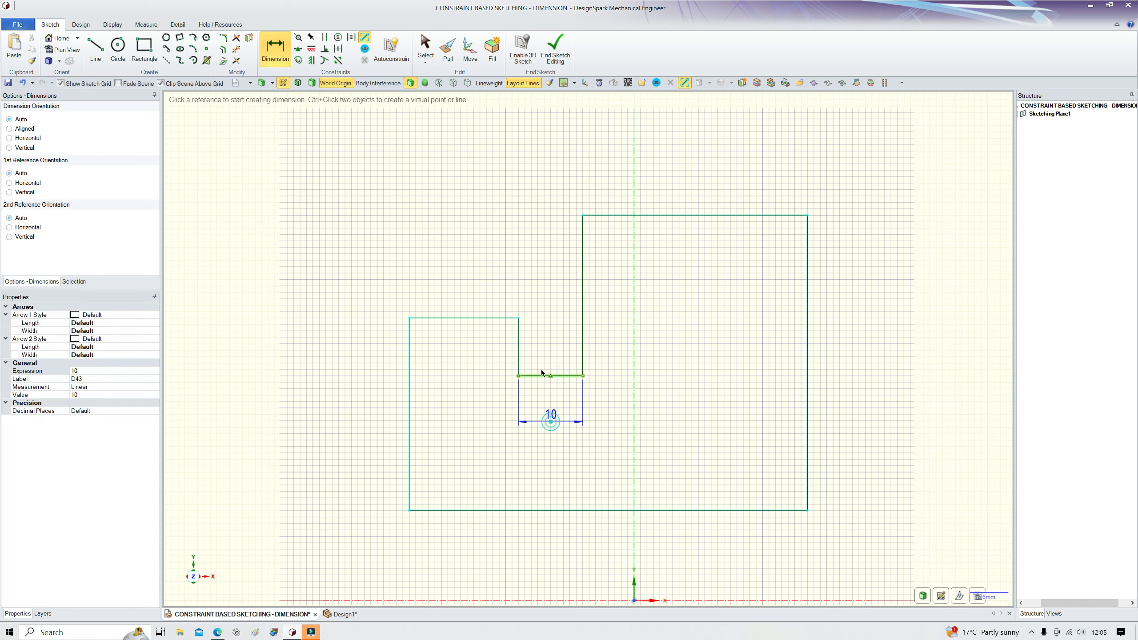
pyautogui.click(519, 357)
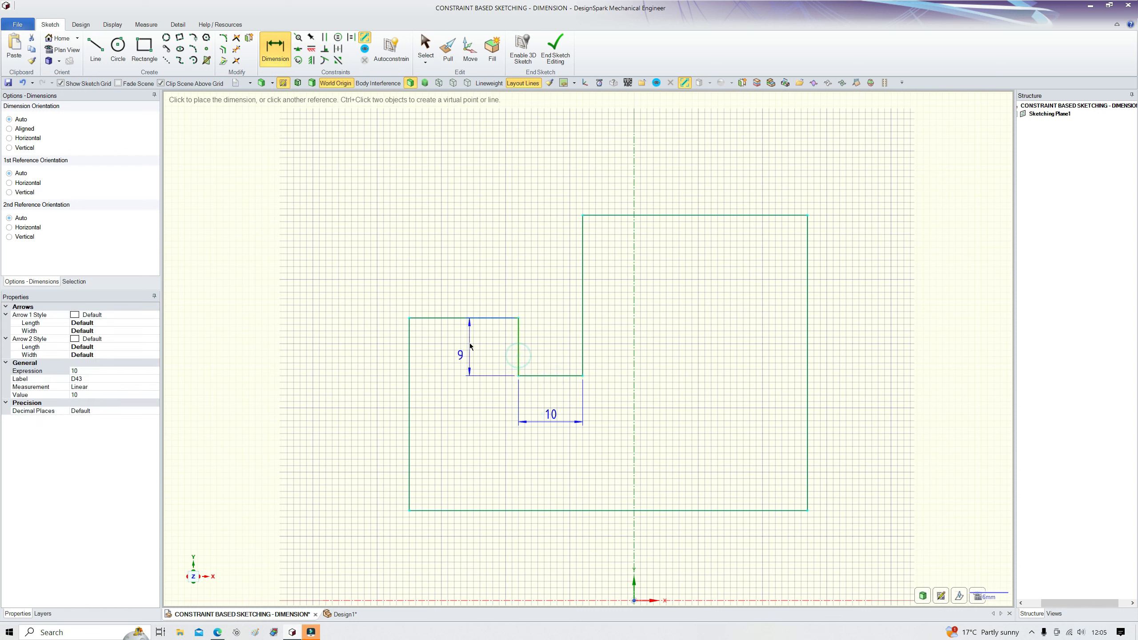
pyautogui.click(470, 345)
pyautogui.press('Escape')
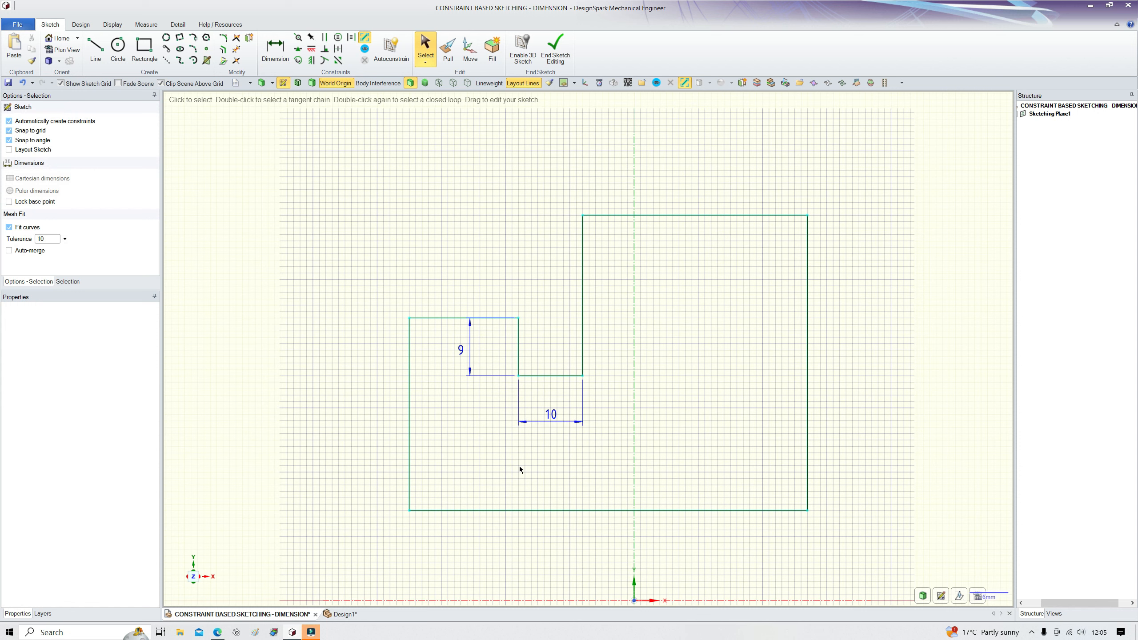
# Step: Set the notch's horizontal bottom edge dimension to 12 mm
pyautogui.moveTo(519, 346)
pyautogui.mouseDown()
pyautogui.moveTo(491, 351)
pyautogui.moveTo(511, 361)
pyautogui.moveTo(530, 336)
pyautogui.moveTo(526, 376)
pyautogui.moveTo(519, 330)
pyautogui.moveTo(524, 345)
pyautogui.mouseUp()
pyautogui.scroll(3, 482, 390)
pyautogui.scroll(1, 487, 388)
pyautogui.scroll(-1, 426, 331)
pyautogui.scroll(1, 426, 332)
pyautogui.click(633, 462)
pyautogui.write('12')
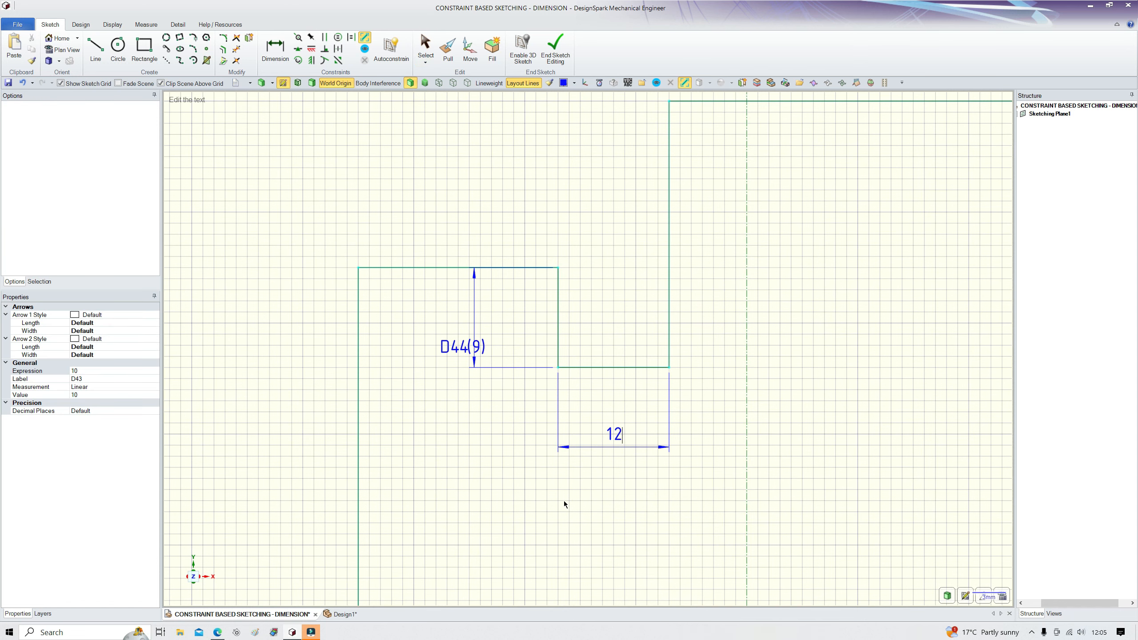
pyautogui.press('Return')
# Step: Drag the profile's top edge slightly upward
pyautogui.scroll(-2, 523, 489)
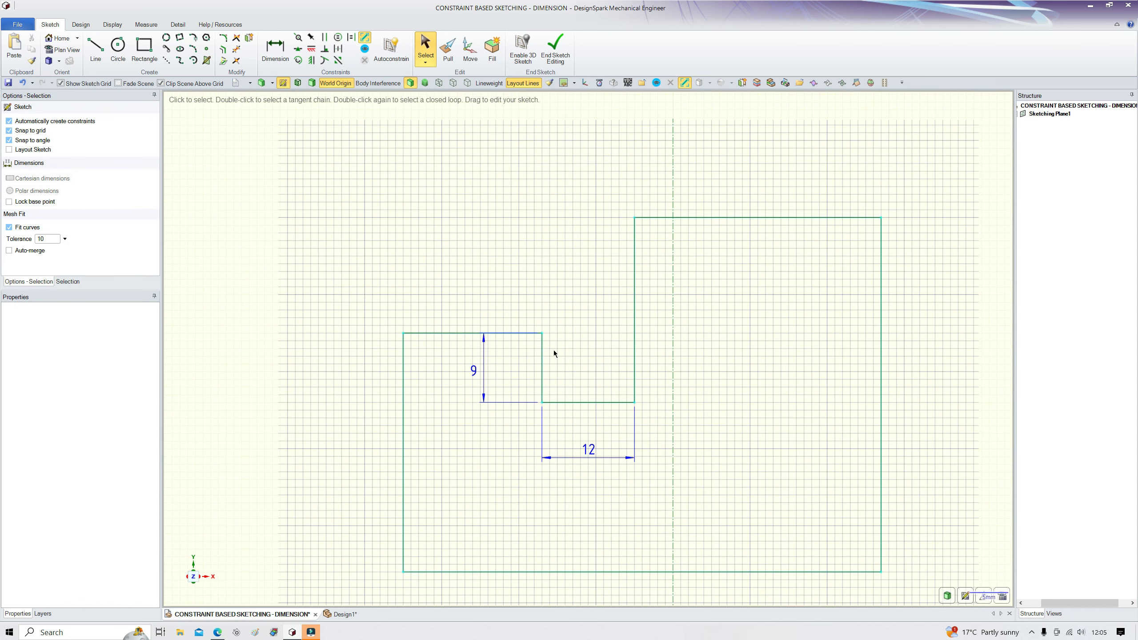
pyautogui.click(543, 376)
pyautogui.moveTo(542, 375); pyautogui.dragTo(535, 376)
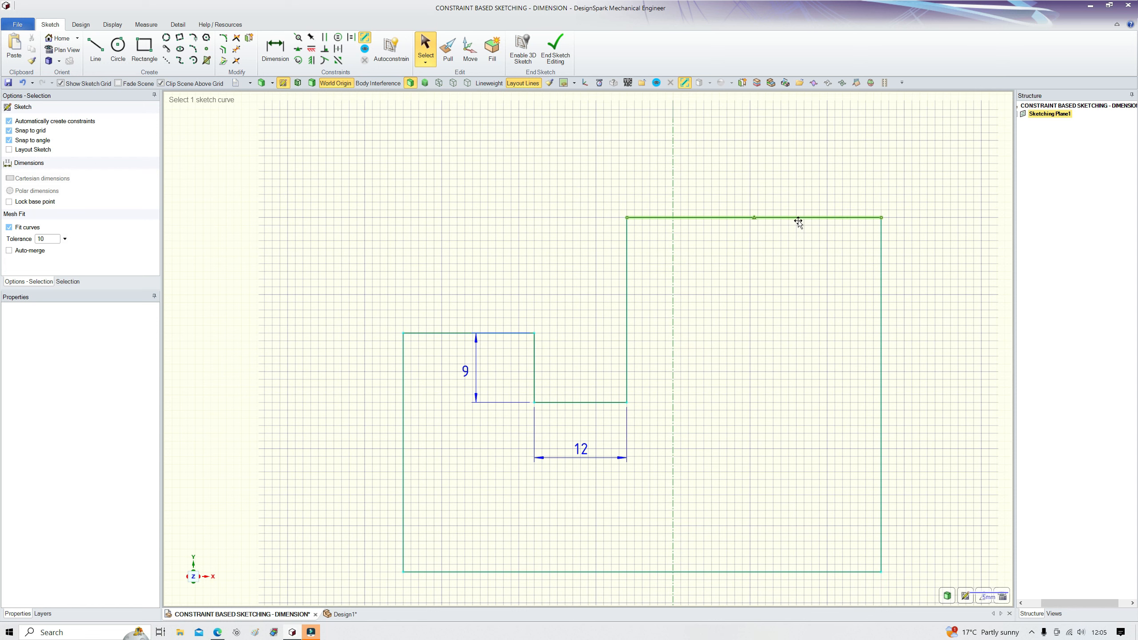
pyautogui.moveTo(800, 218); pyautogui.dragTo(797, 214)
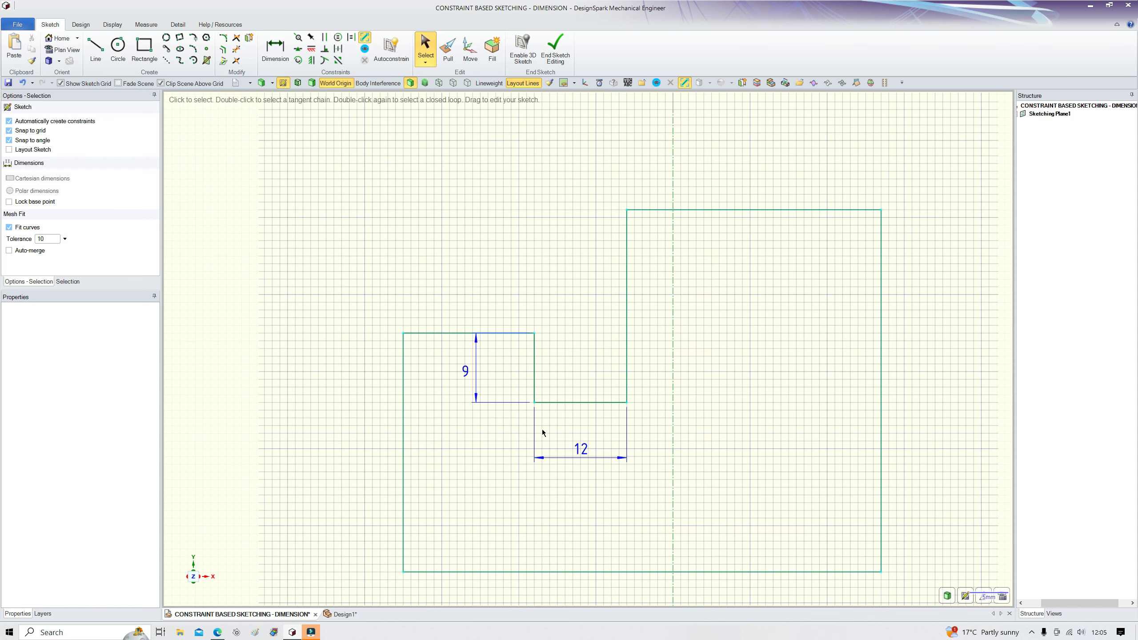
# Step: Set the notch's vertical edge dimension to 10 mm
pyautogui.scroll(2, 543, 430)
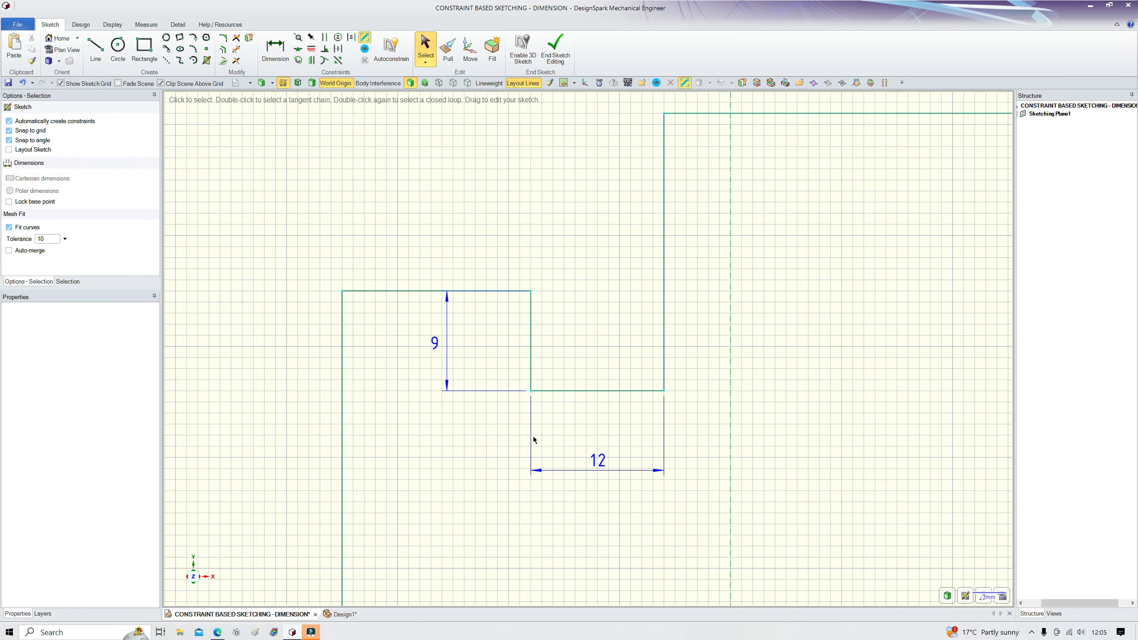
pyautogui.doubleClick(434, 344)
pyautogui.write('10')
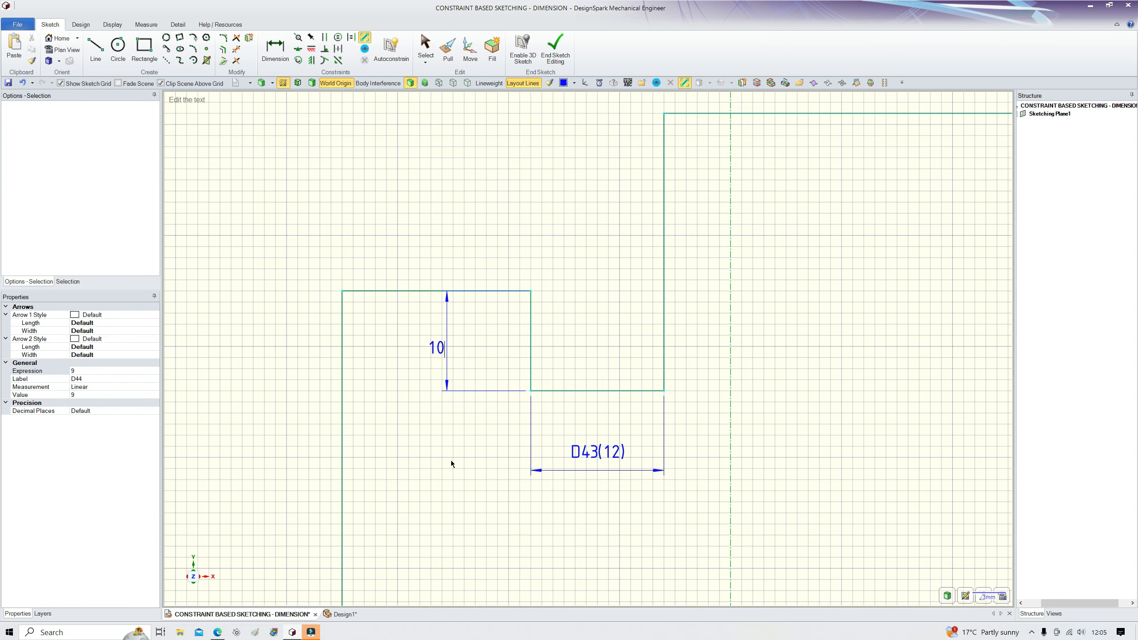
pyautogui.press('Return')
# Step: With the Move tool, move the tall section's inner vertical edge 28.5 mm
pyautogui.scroll(-2, 480, 443)
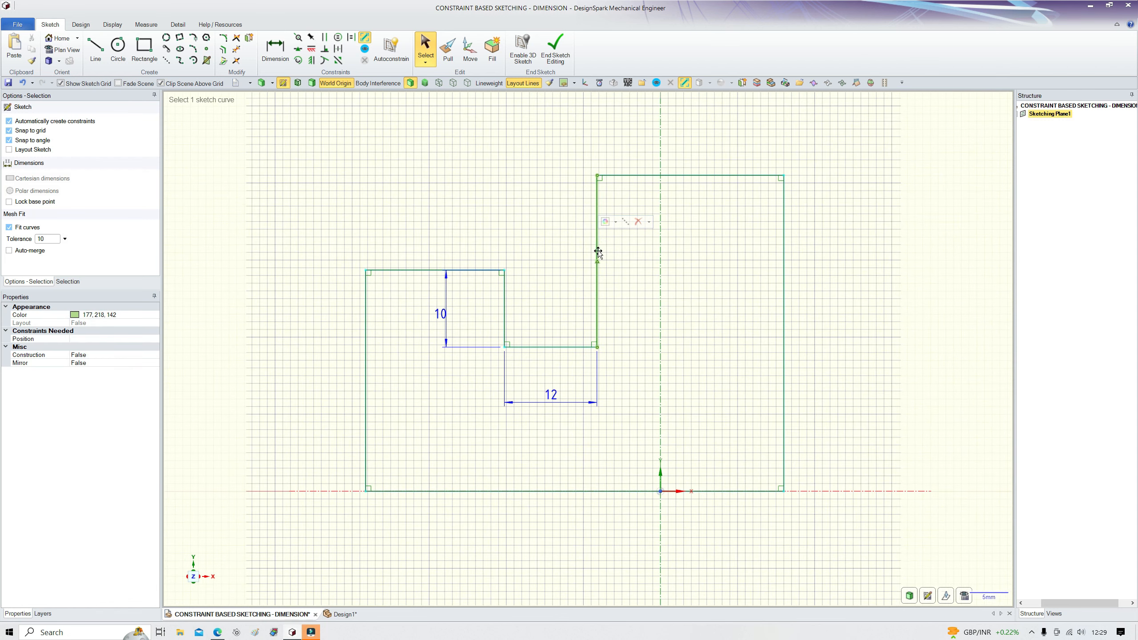
pyautogui.press('m')
pyautogui.click(568, 265)
pyautogui.click(585, 232)
pyautogui.click(364, 299)
pyautogui.write('28.5')
pyautogui.press('Return')
# Step: Deselect and end sketch editing to turn the closed profile into a surface
pyautogui.click(402, 213)
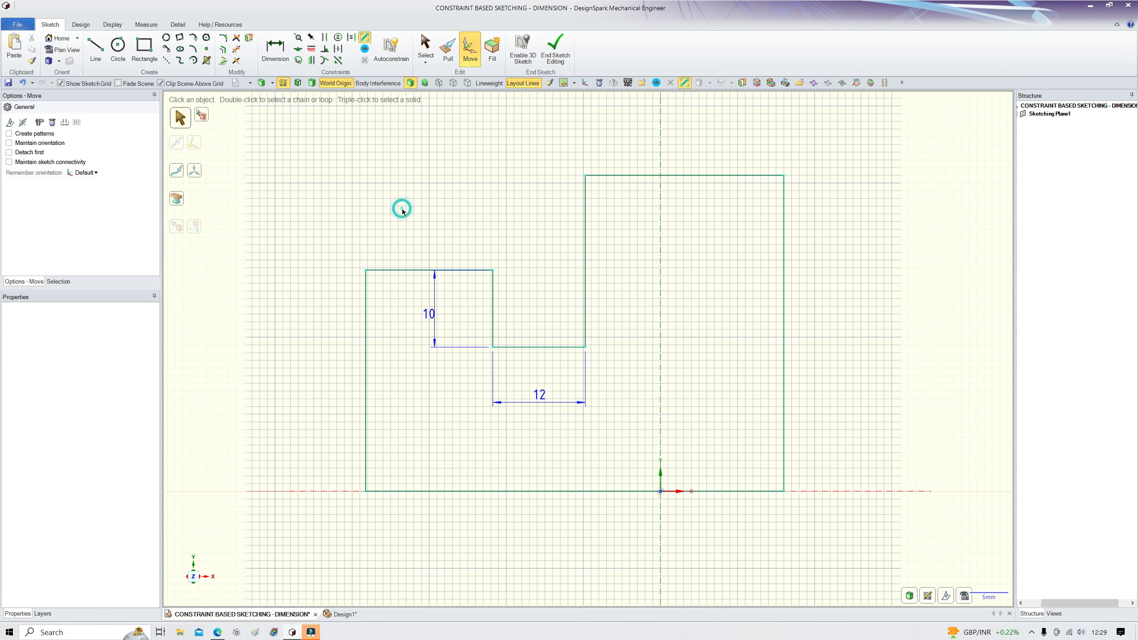
pyautogui.press('d')
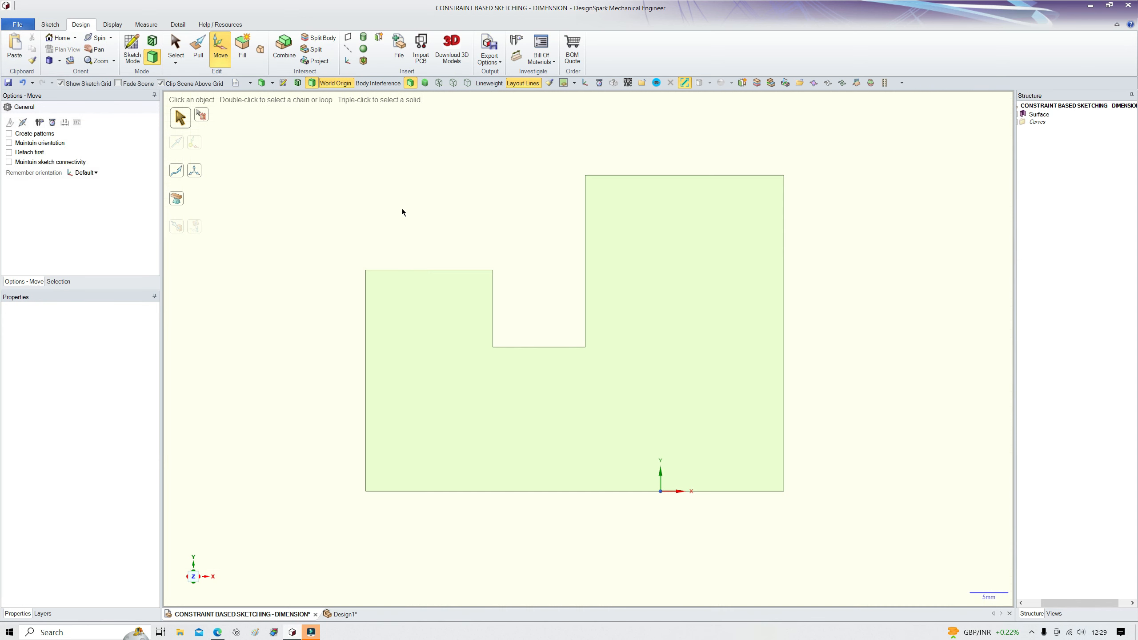